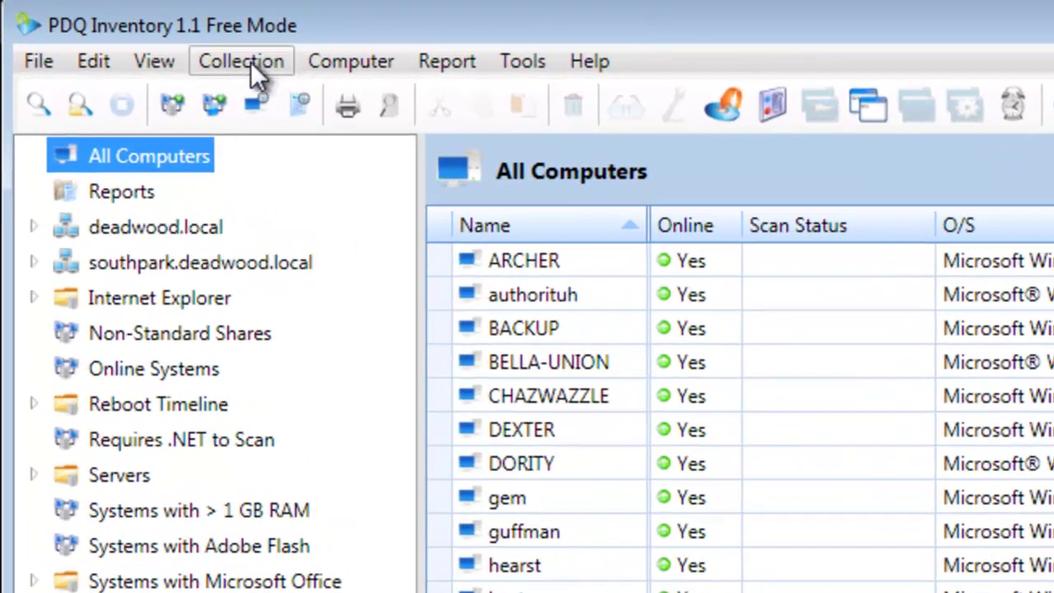
# Start a new dynamic collection named 'Adobe Flash'.
pyautogui.click(251, 62)
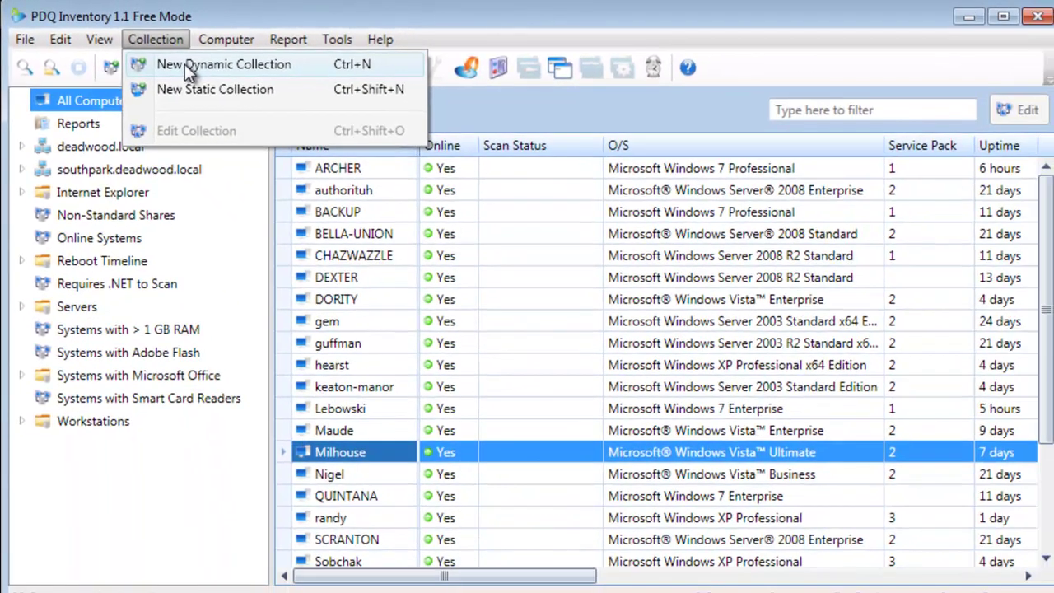
pyautogui.click(217, 75)
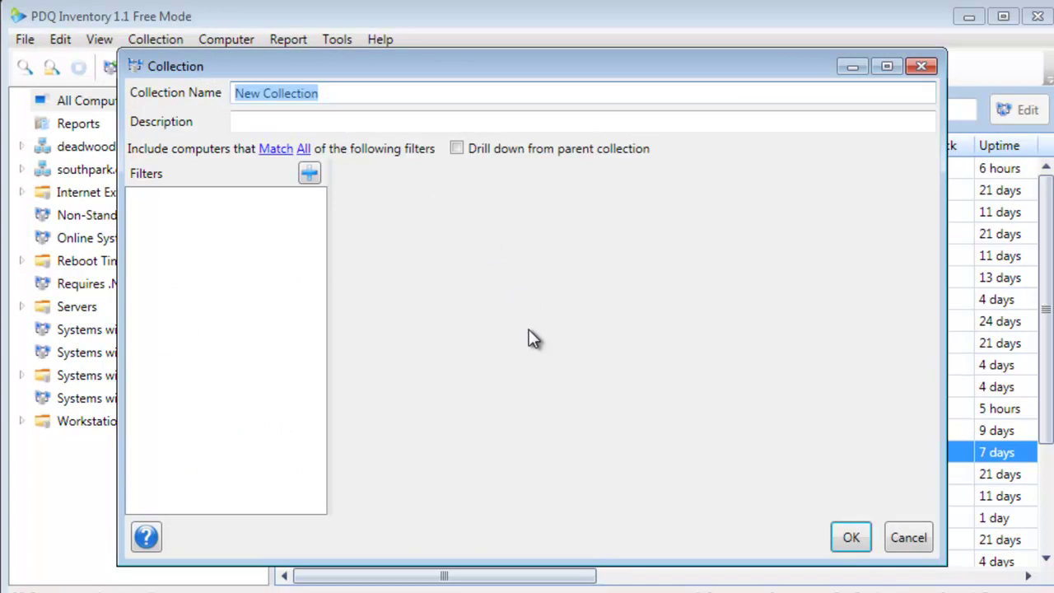
pyautogui.write('Adobe Flash')
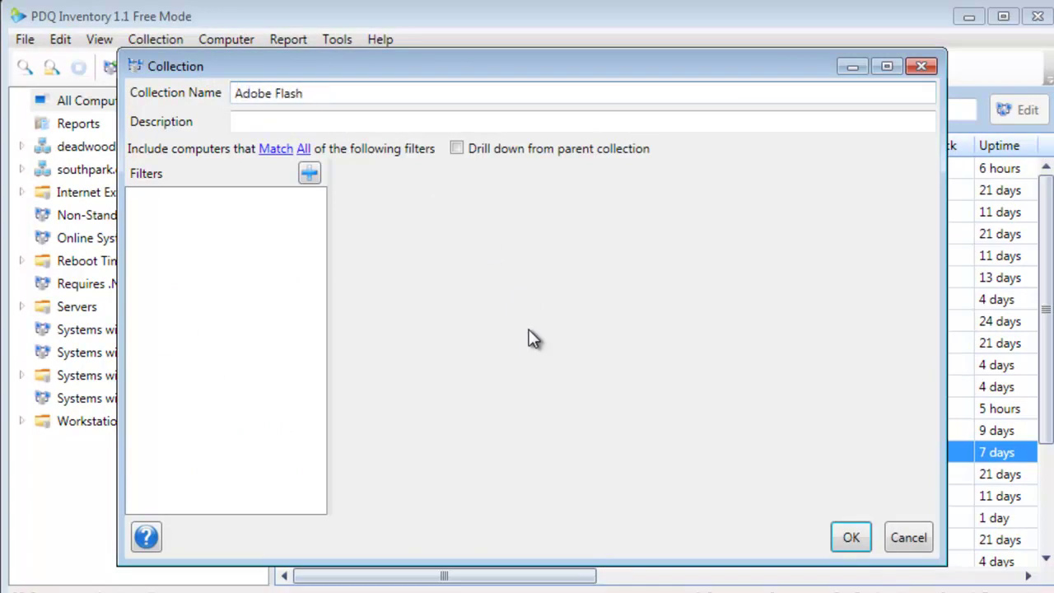
# Add an Application filter with Name contains 'Adobe Flash' and save the collection.
pyautogui.click(309, 173)
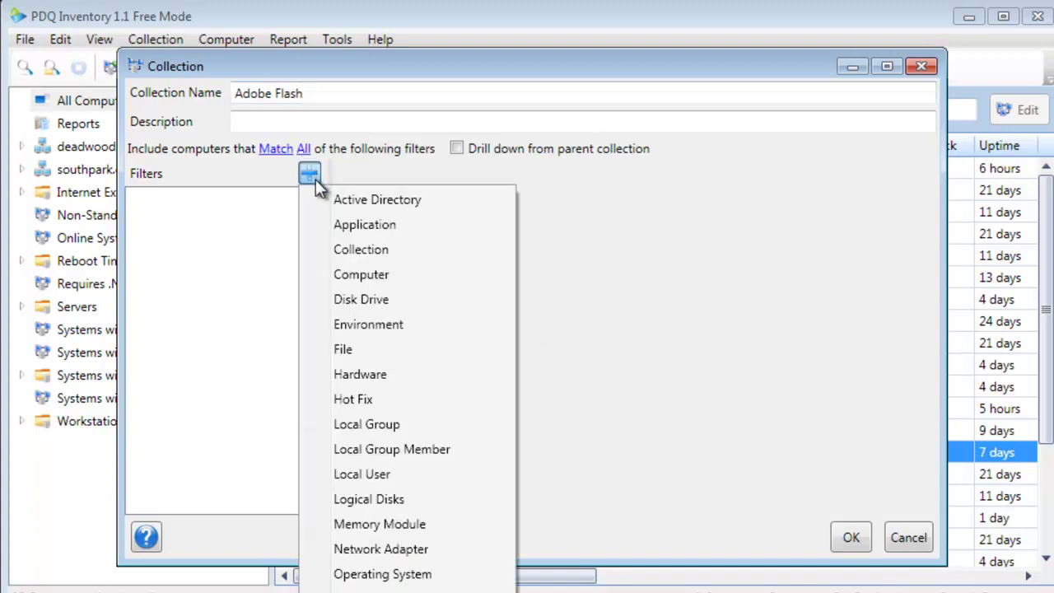
pyautogui.click(344, 230)
pyautogui.click(363, 198)
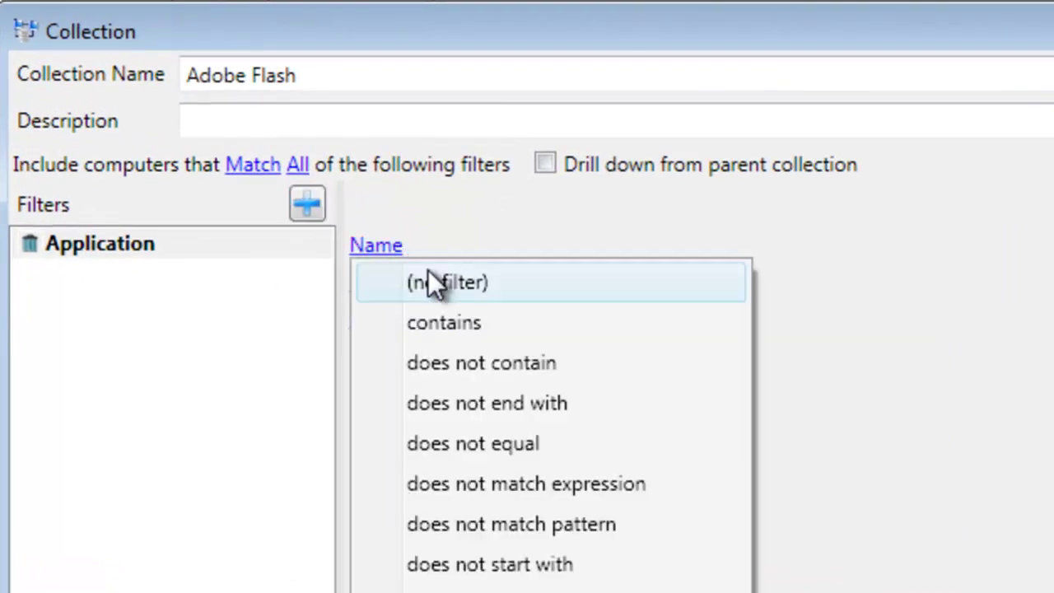
pyautogui.click(449, 322)
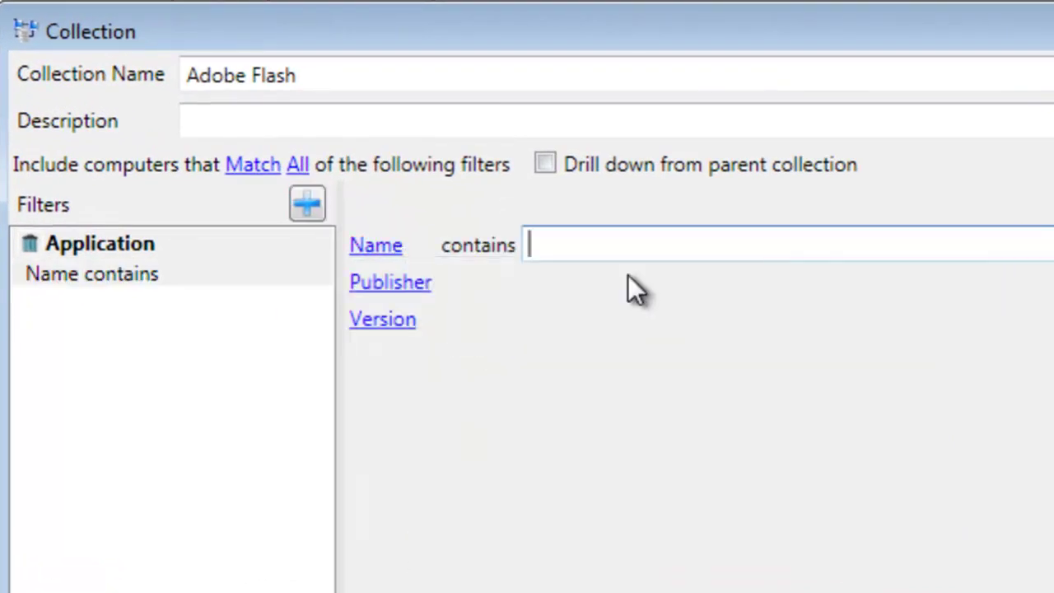
pyautogui.write('Adobe Flash')
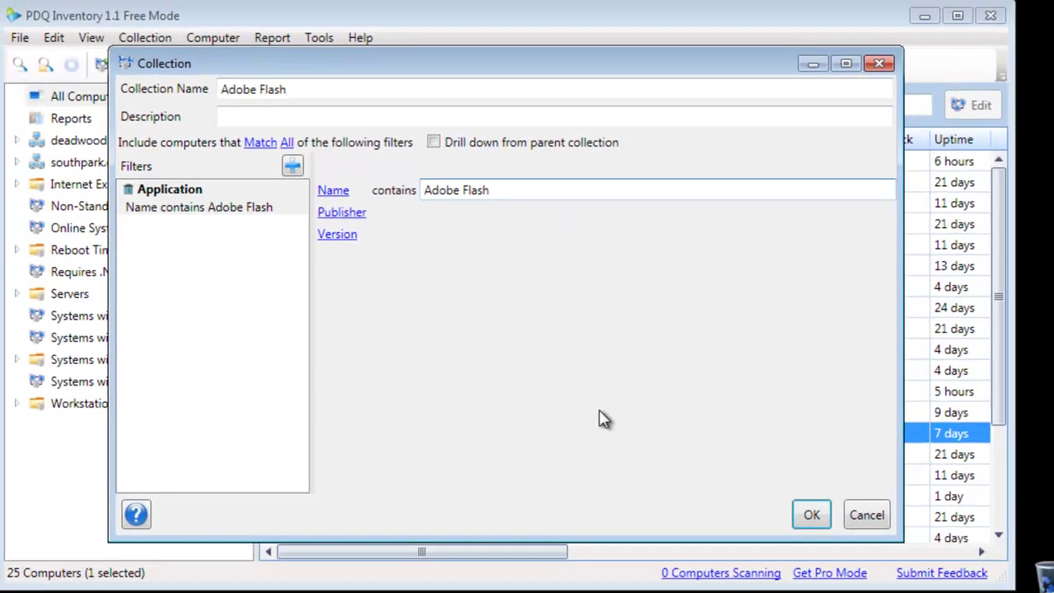
pyautogui.click(807, 514)
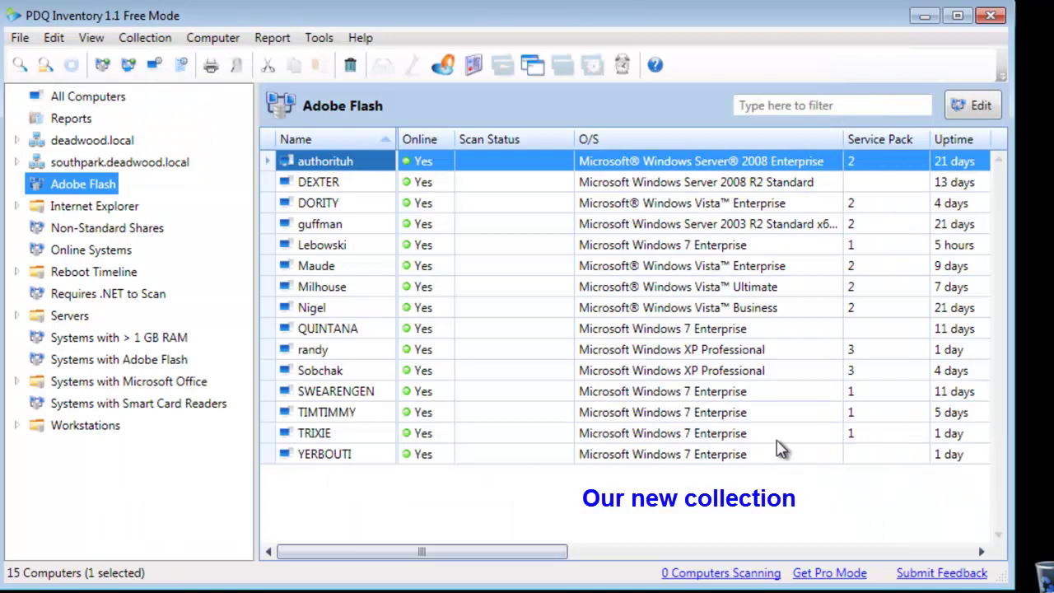
# Begin a dynamic collection under Adobe Flash named 'Servers with Flash Player', with its dialog moved aside.
pyautogui.rightClick(68, 191)
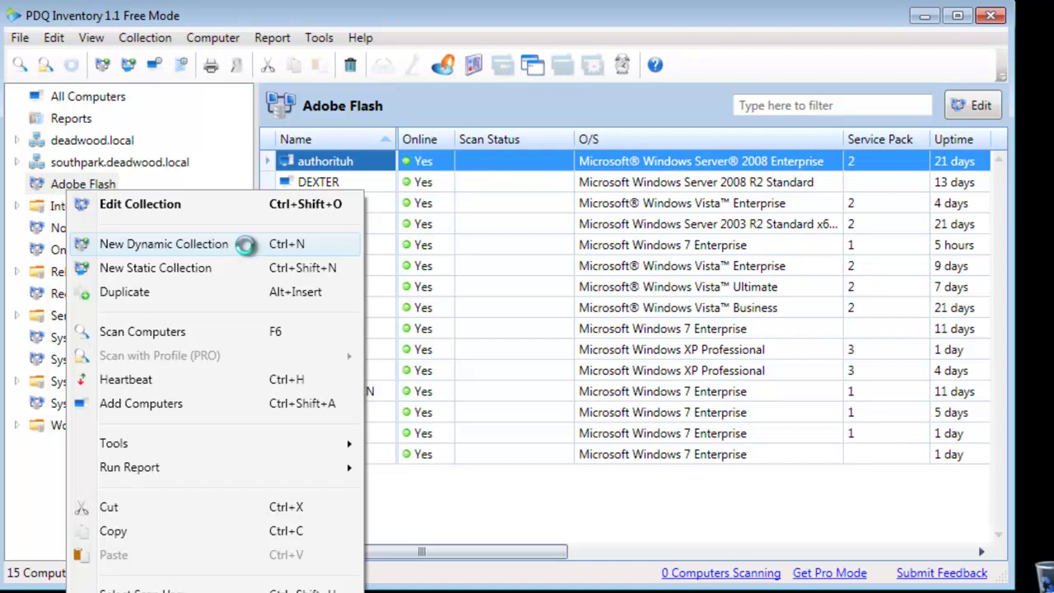
pyautogui.click(164, 244)
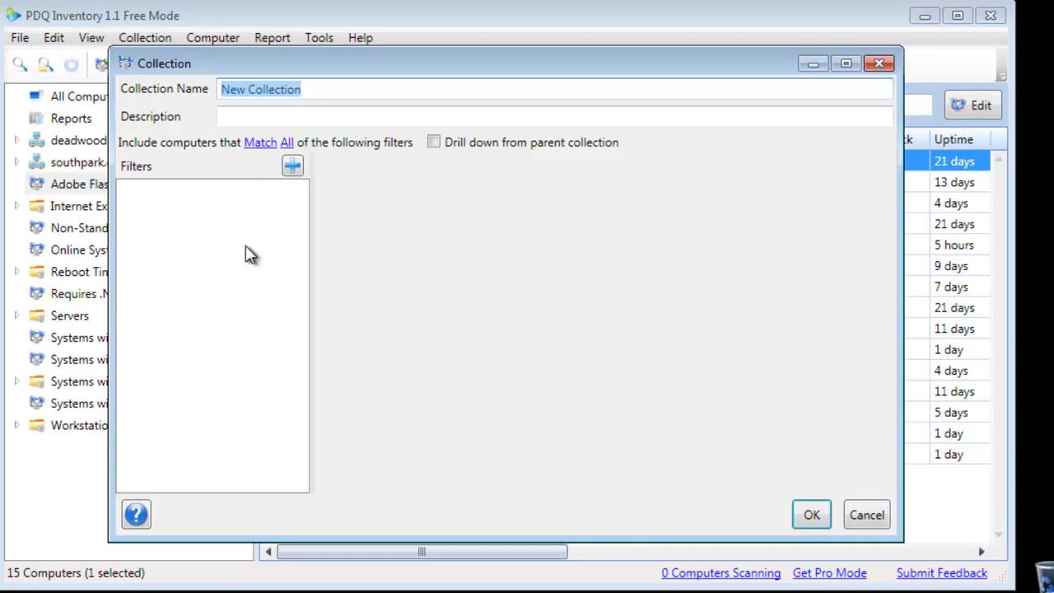
pyautogui.write('Servers with Flas')
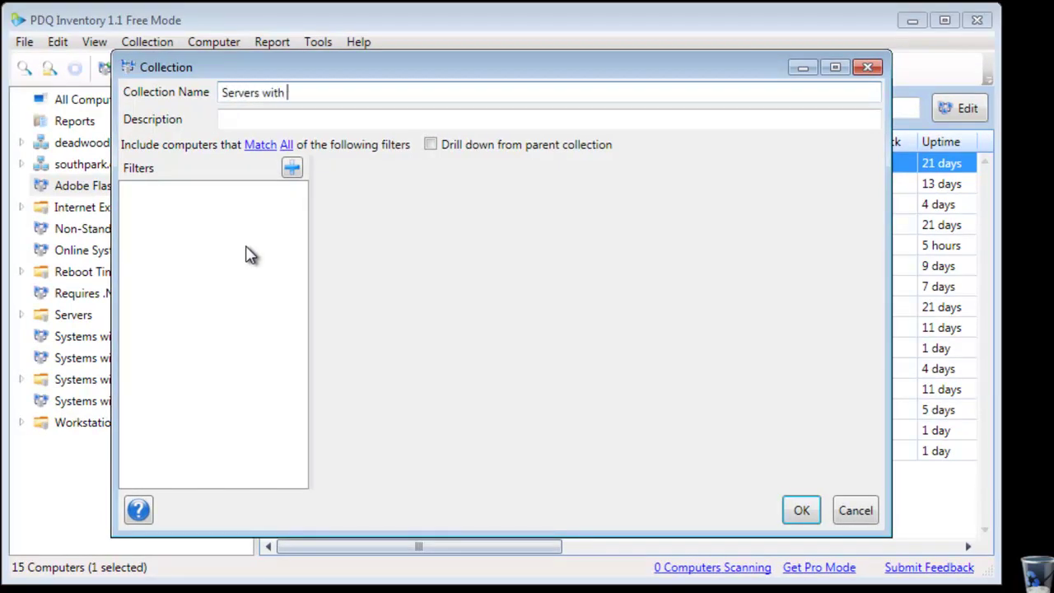
pyautogui.write('h Player')
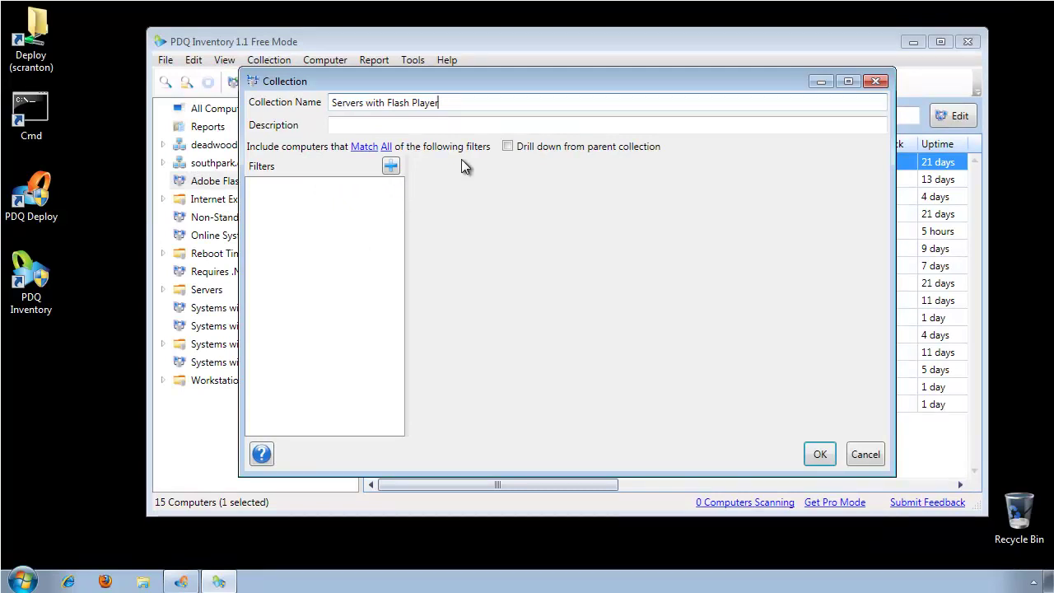
pyautogui.moveTo(484, 88); pyautogui.dragTo(577, 139)
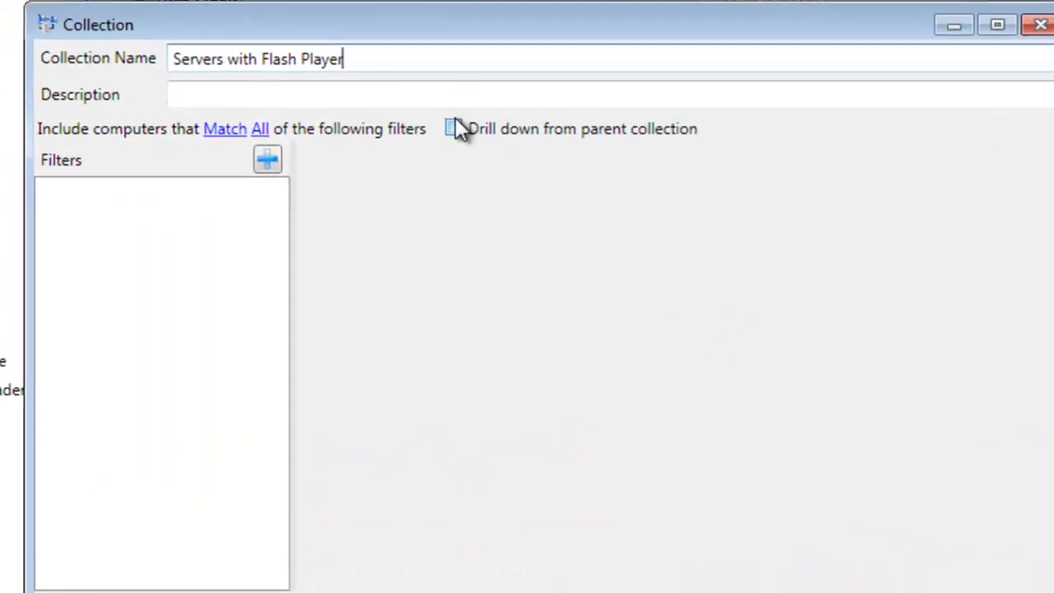
# Enable drill-down from the parent and add an Operating System filter Name contains 'server', then save.
pyautogui.click(452, 129)
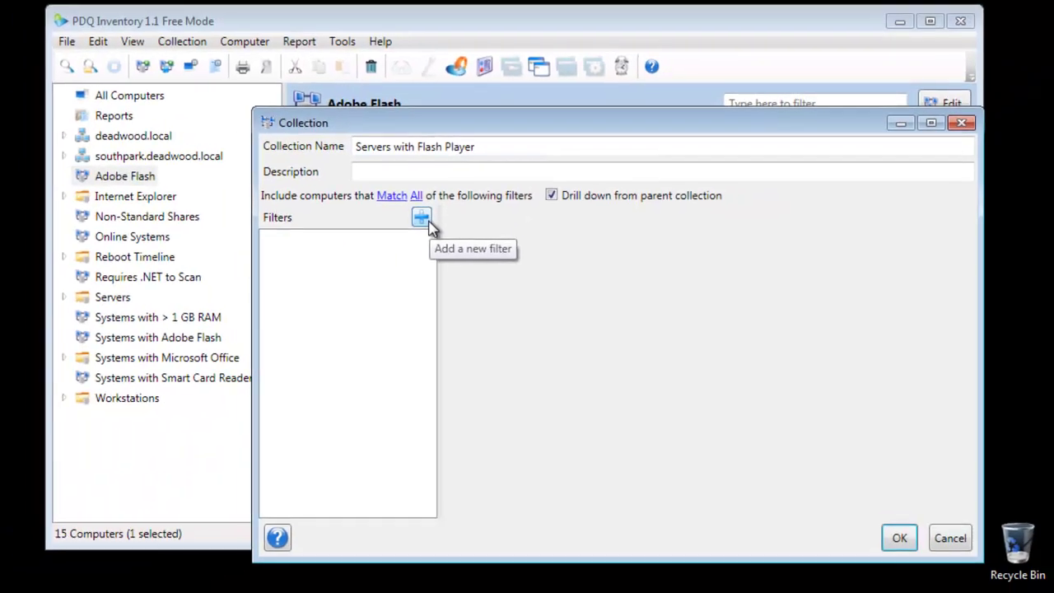
pyautogui.click(319, 181)
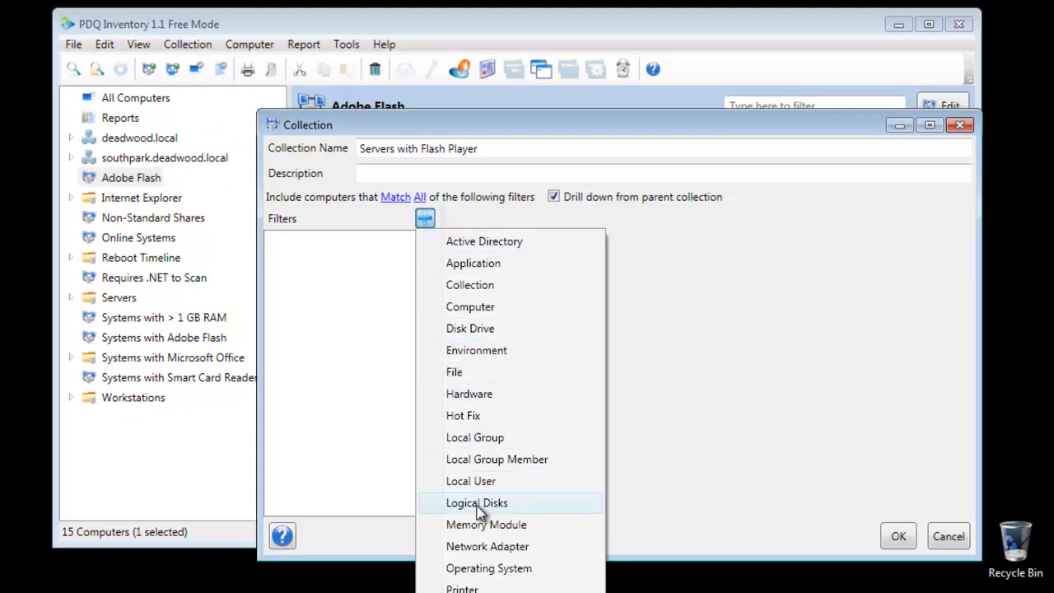
pyautogui.click(500, 570)
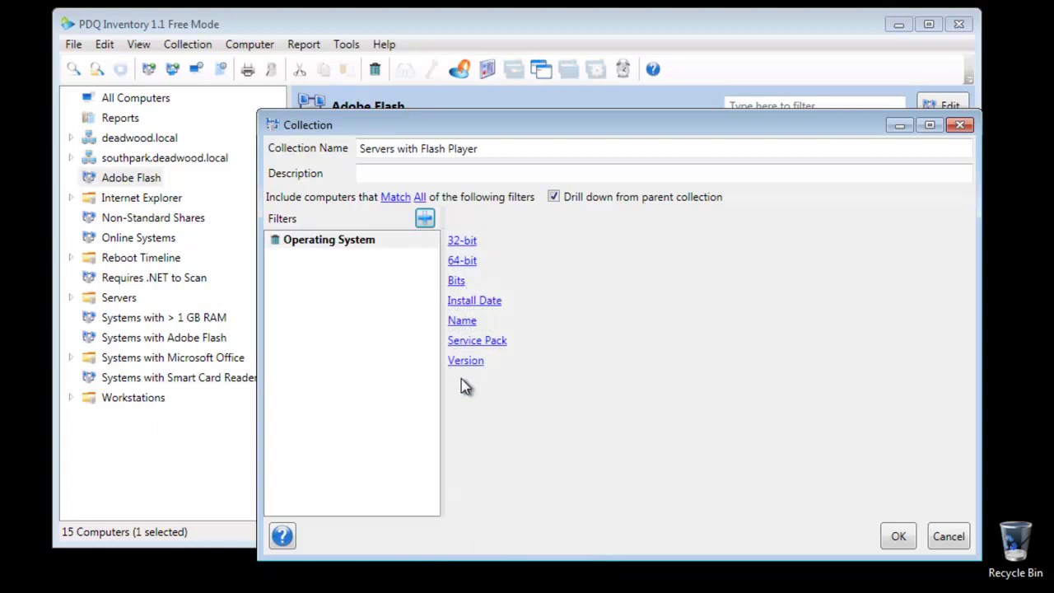
pyautogui.click(462, 324)
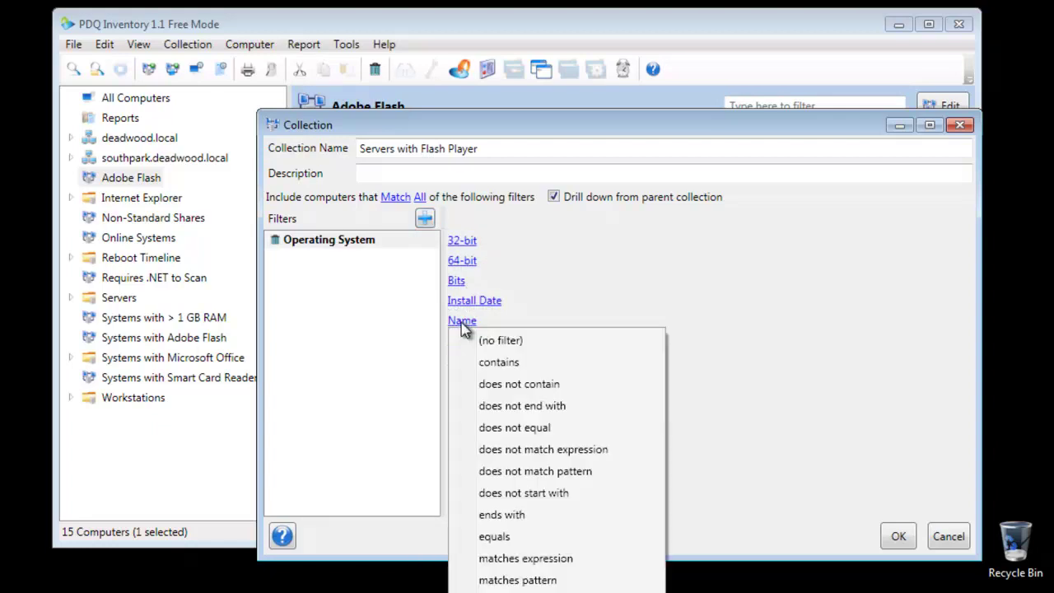
pyautogui.click(488, 372)
pyautogui.write('serv')
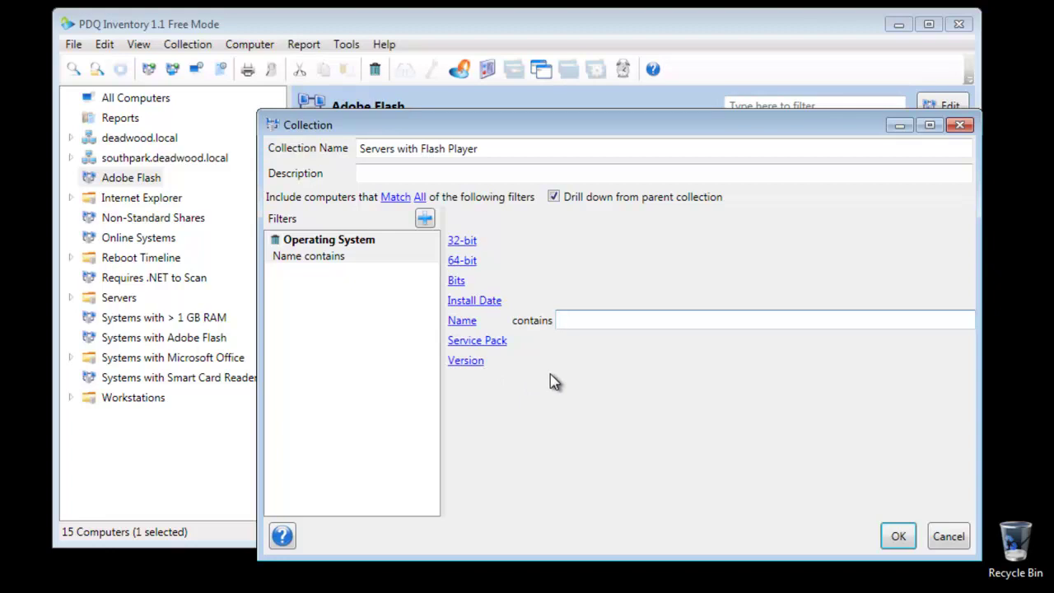
pyautogui.write('er')
pyautogui.press('Return')
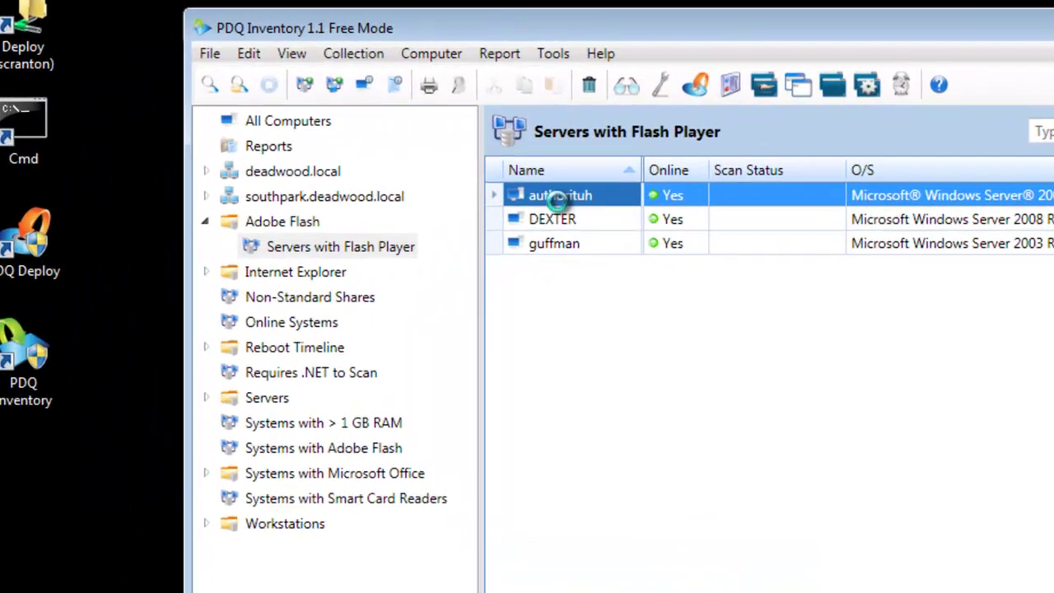
# Check authorituh's installed applications for Flash, then display the Adobe Flash collection.
pyautogui.doubleClick(422, 158)
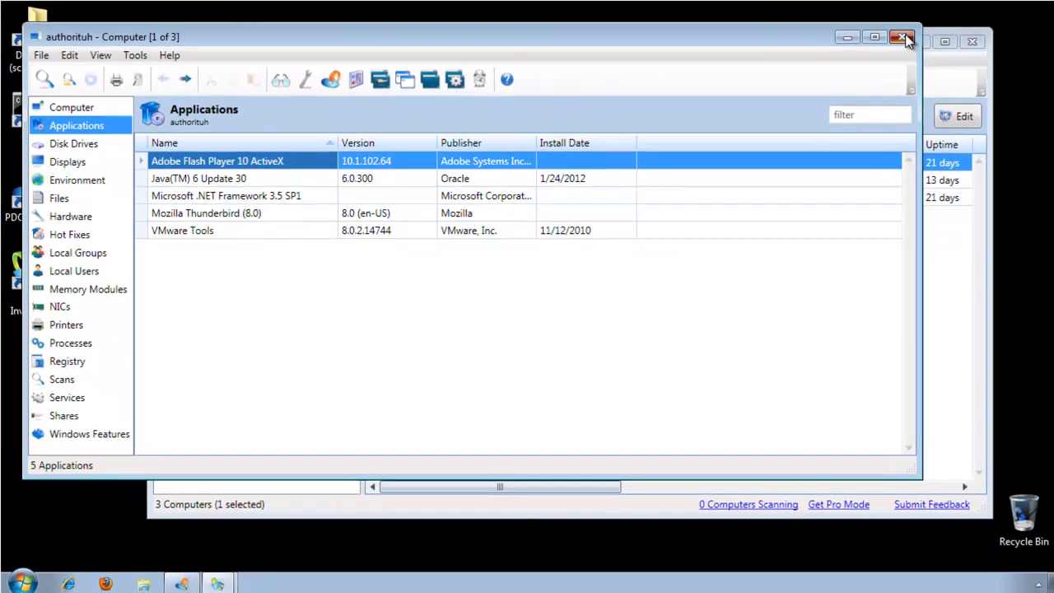
pyautogui.click(914, 13)
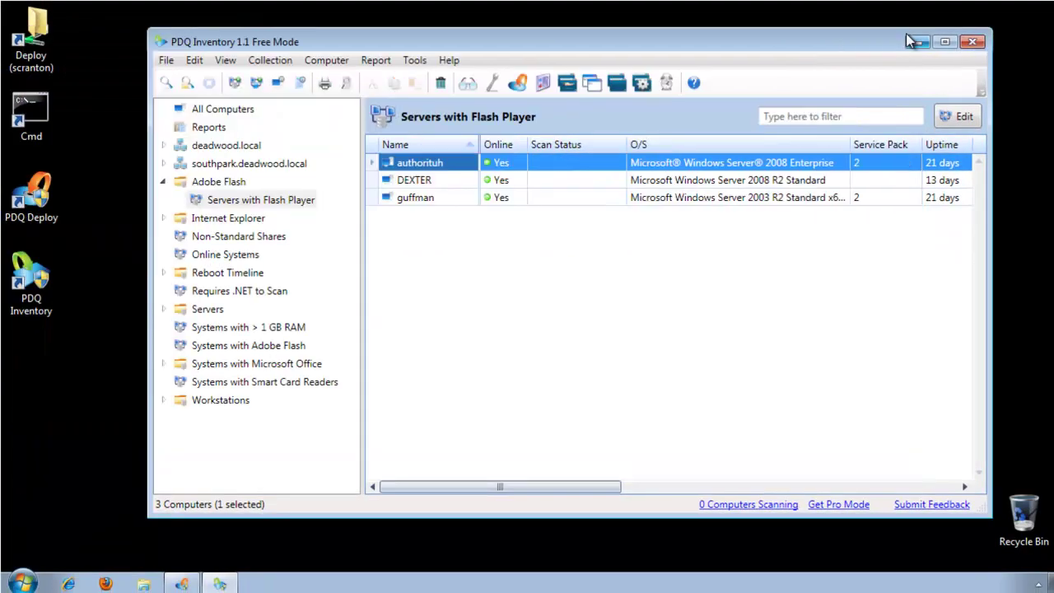
pyautogui.click(228, 182)
# Create a drill-down dynamic collection under Adobe Flash named 'Workstations with Flash Player'.
pyautogui.rightClick(228, 184)
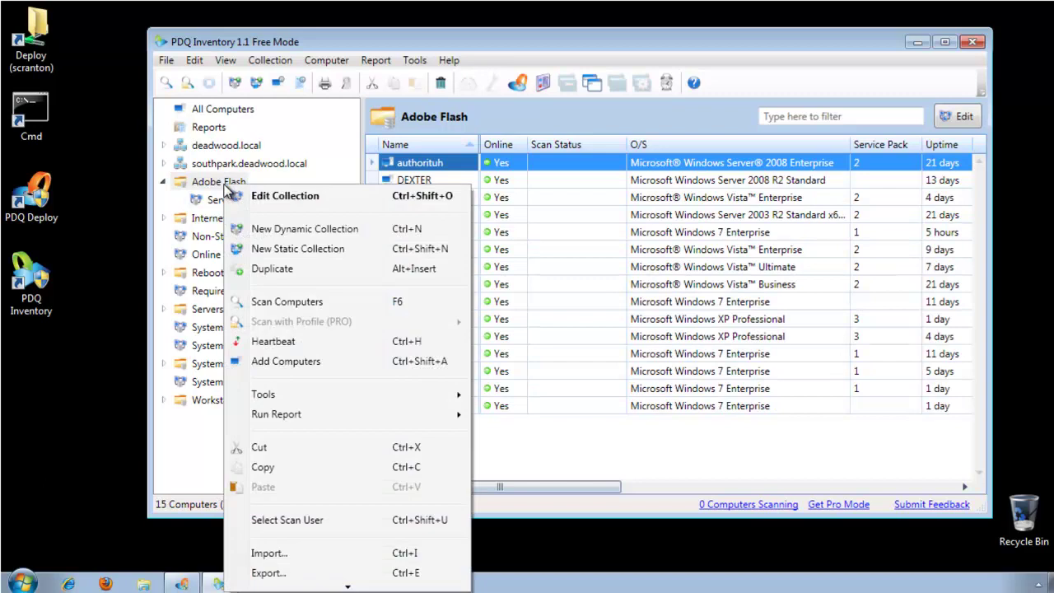
pyautogui.click(281, 228)
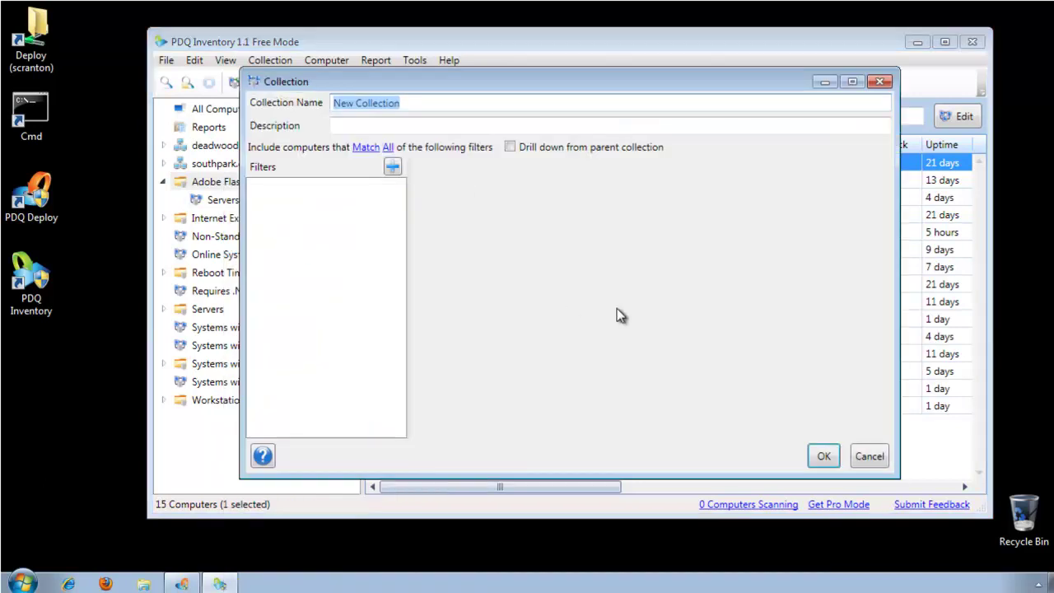
pyautogui.write('Workstations')
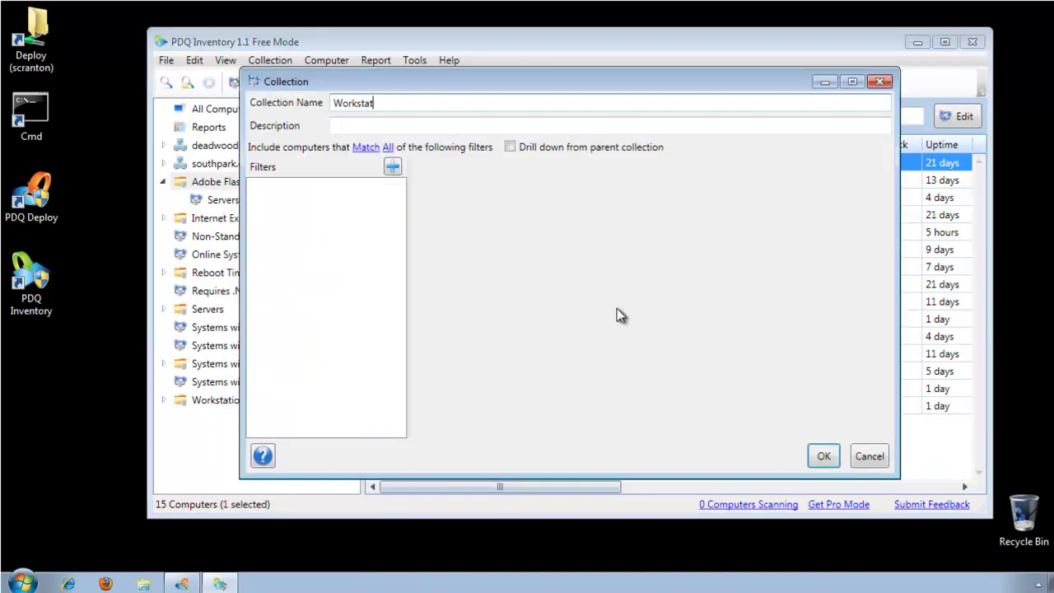
pyautogui.write(' with Flash Player')
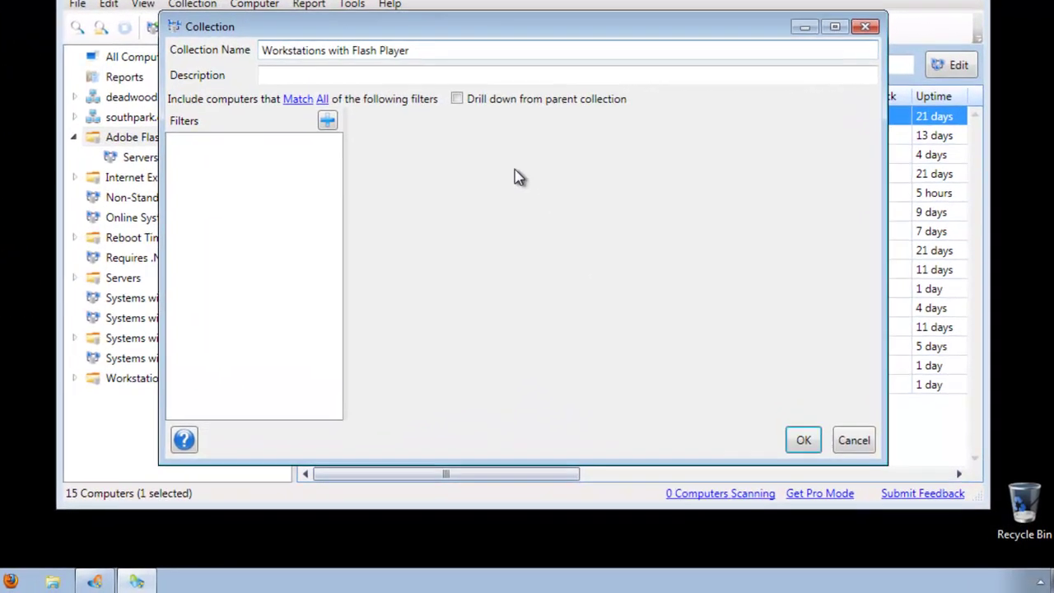
pyautogui.click(461, 105)
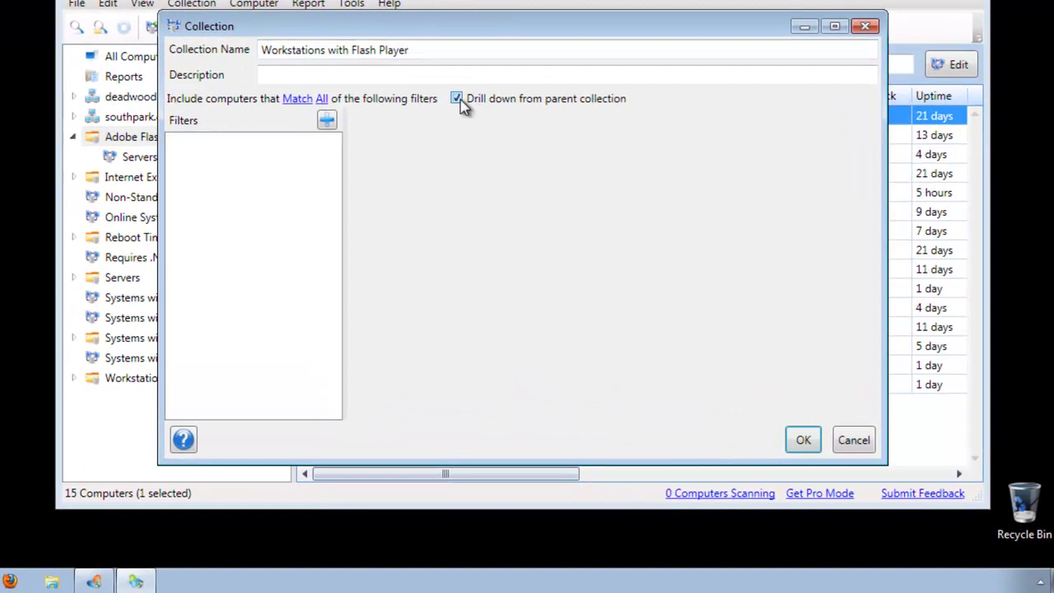
# Add an Operating System filter Name does not contain 'server' and save the collection.
pyautogui.click(326, 120)
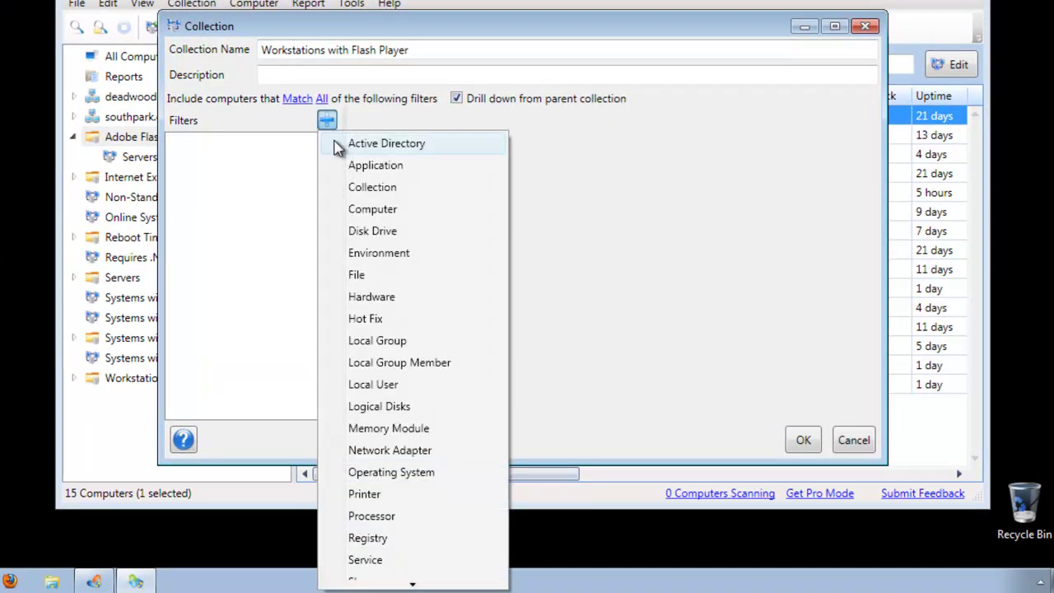
pyautogui.click(386, 476)
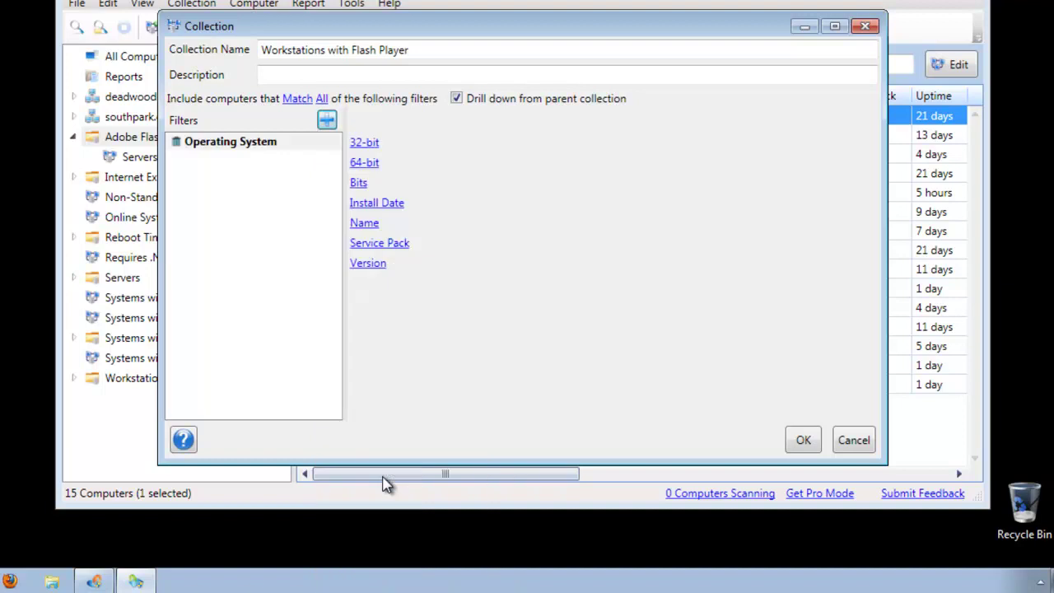
pyautogui.click(364, 223)
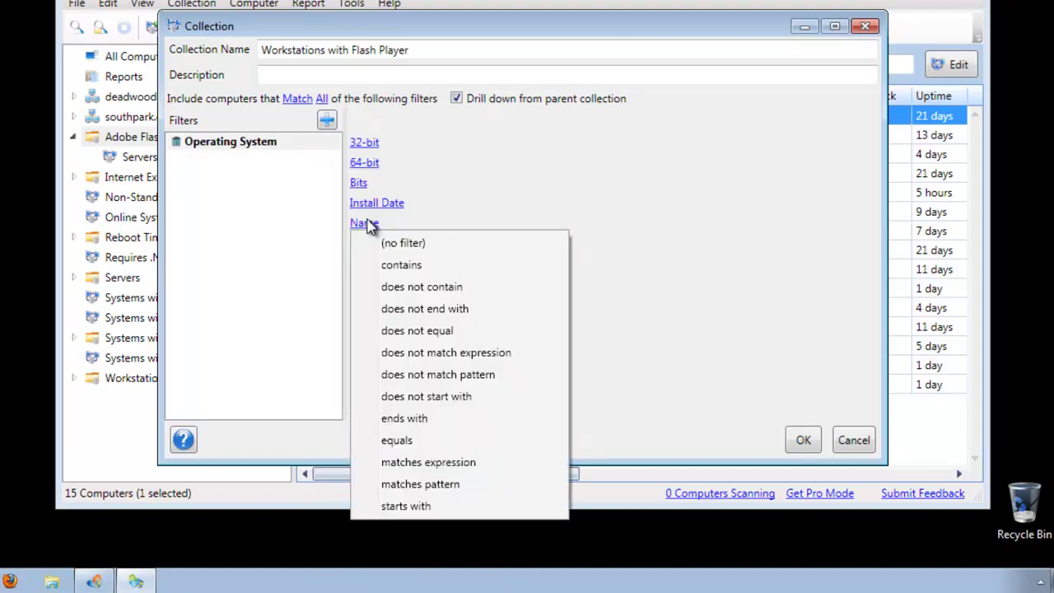
pyautogui.click(493, 290)
pyautogui.write('server')
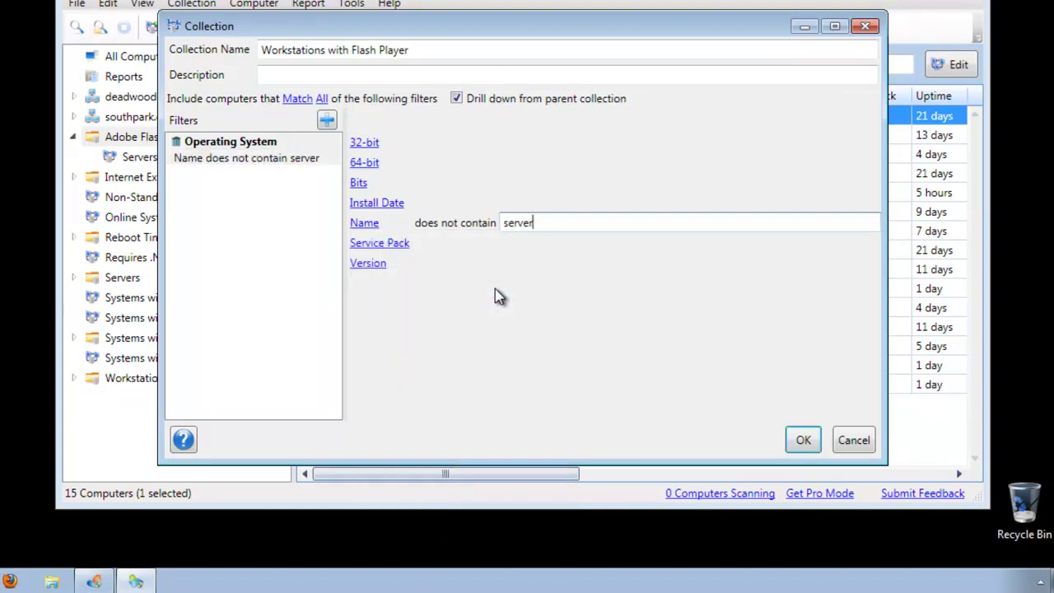
pyautogui.click(800, 437)
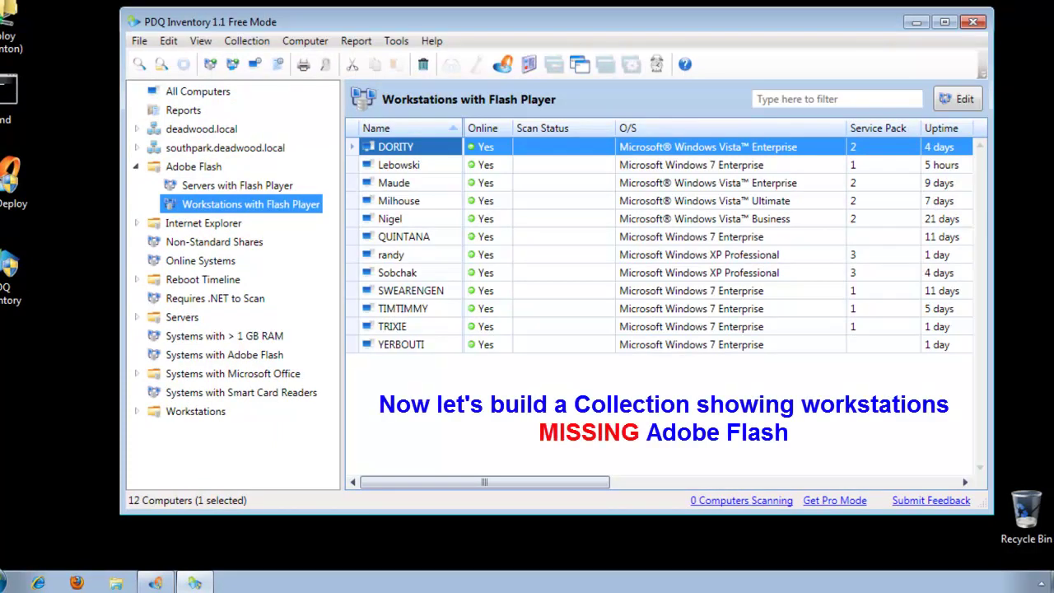
# Create a dynamic collection under Adobe Flash named 'Workstations MISSING Adobe Flash'.
pyautogui.click(165, 167)
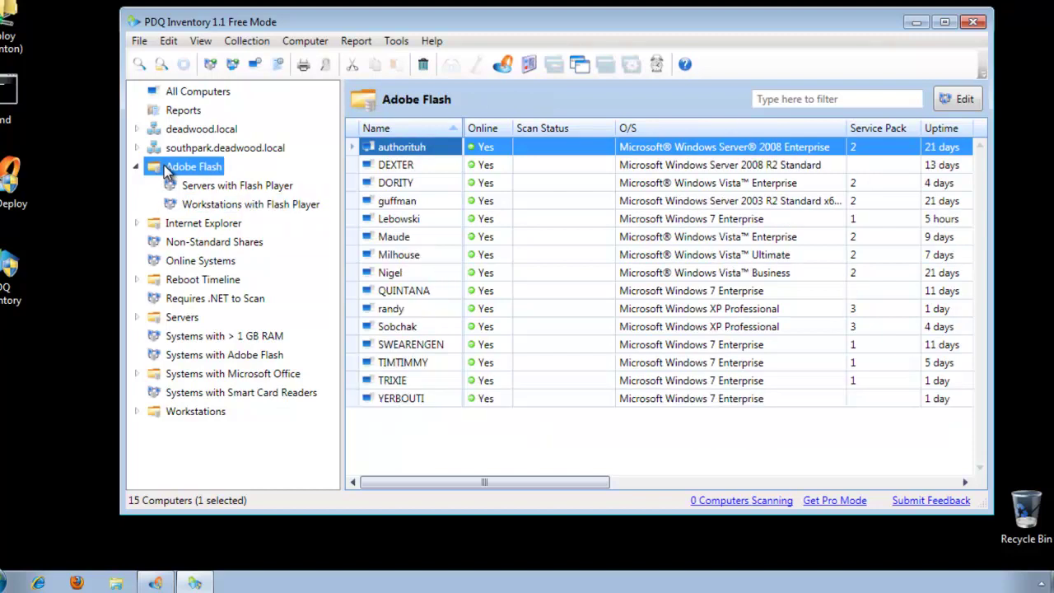
pyautogui.rightClick(164, 167)
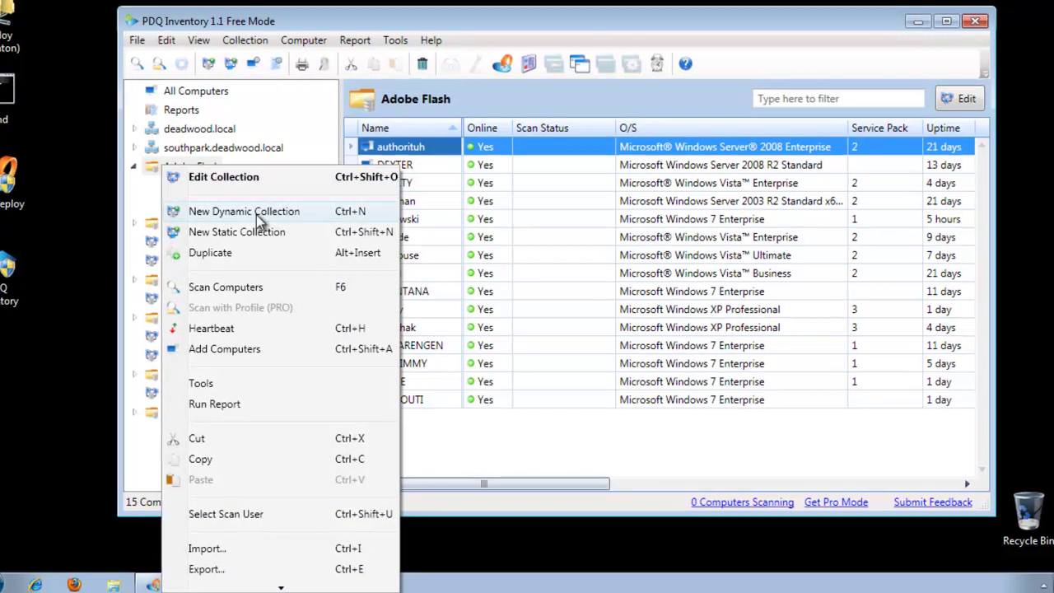
pyautogui.click(219, 211)
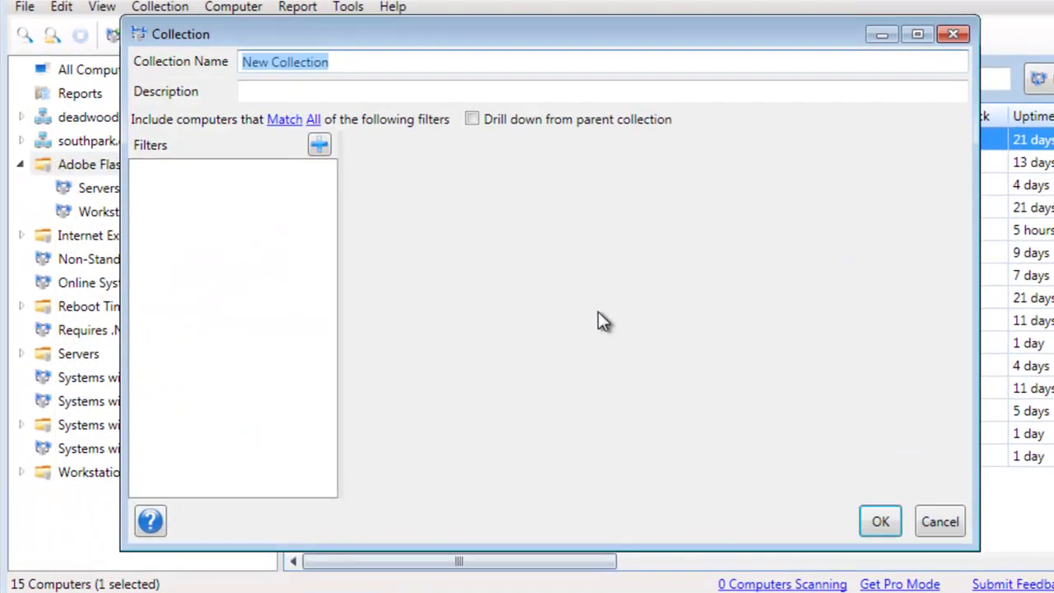
pyautogui.write('Workstations MISSING Adobe Flash')
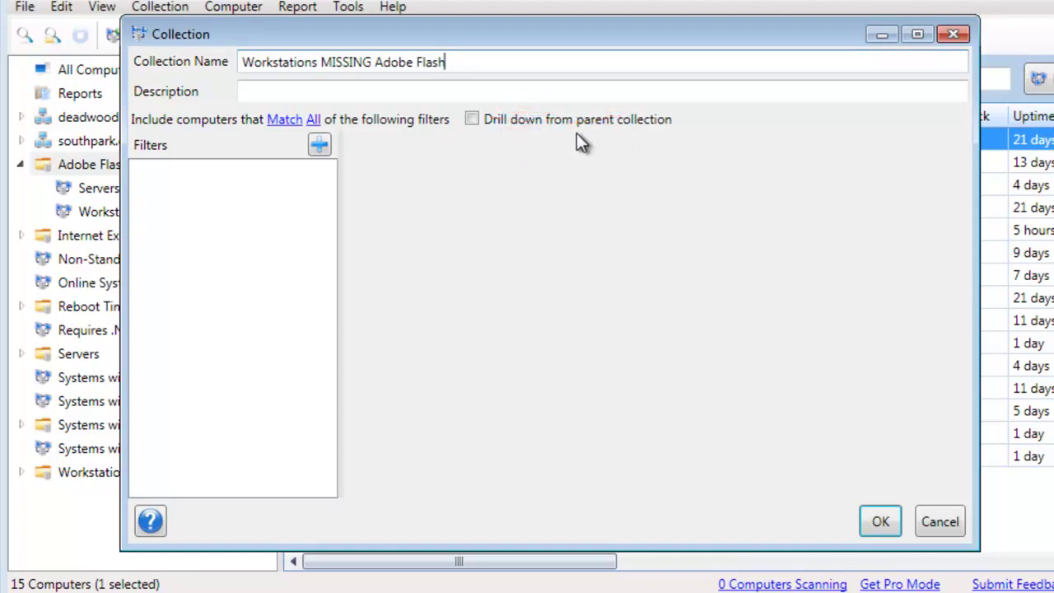
# Add an Operating System filter Name does not contain 'server'.
pyautogui.click(320, 149)
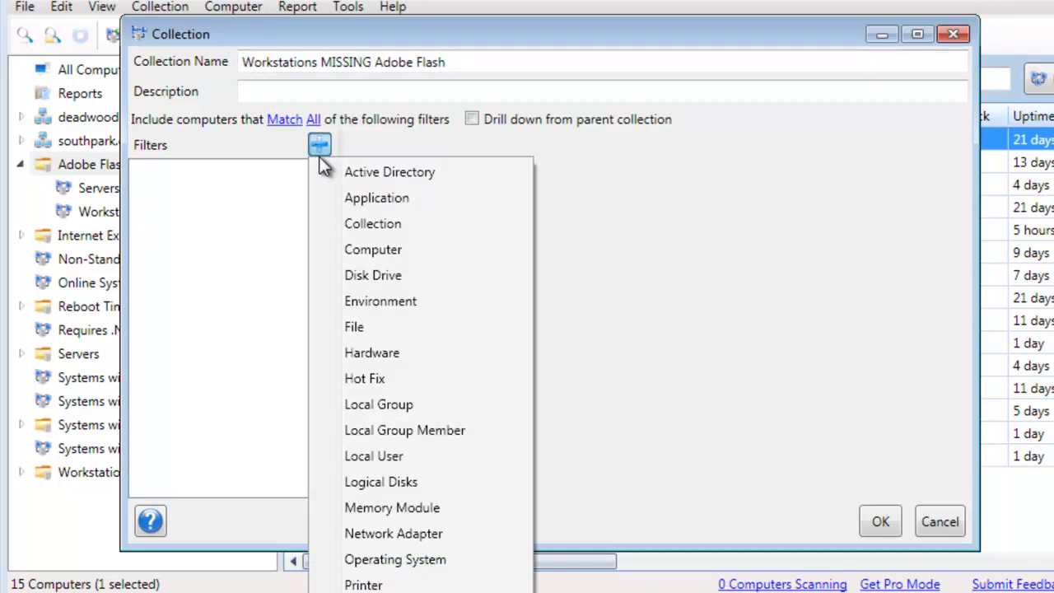
pyautogui.click(385, 565)
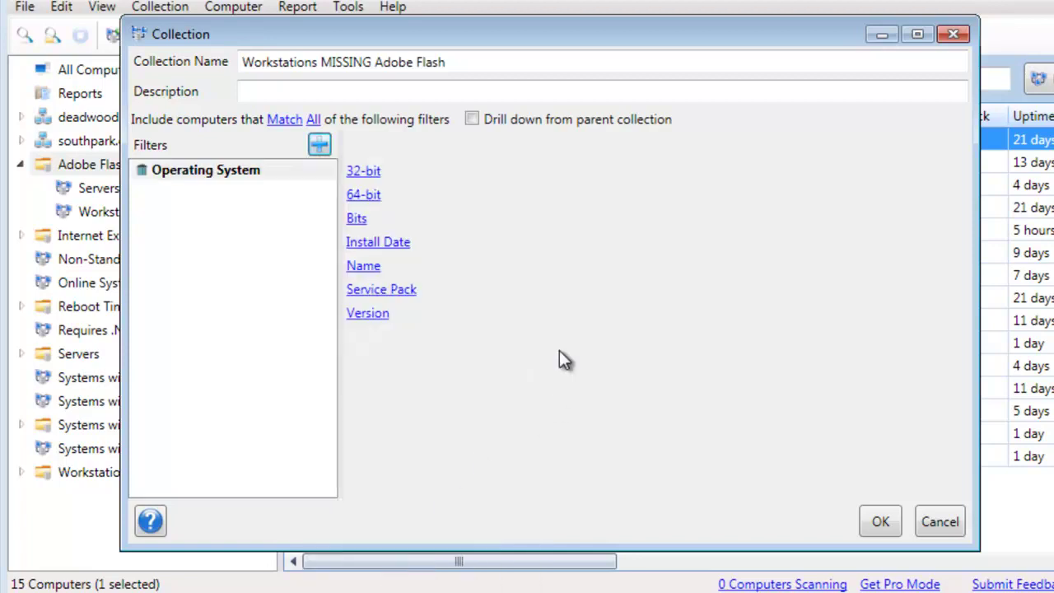
pyautogui.click(355, 267)
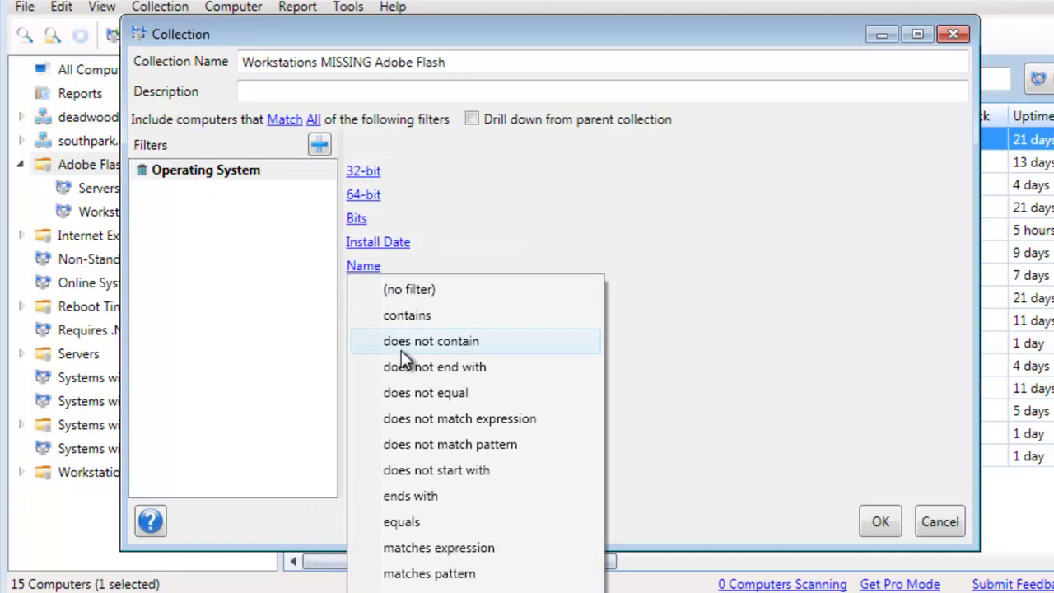
pyautogui.click(402, 350)
pyautogui.write('server')
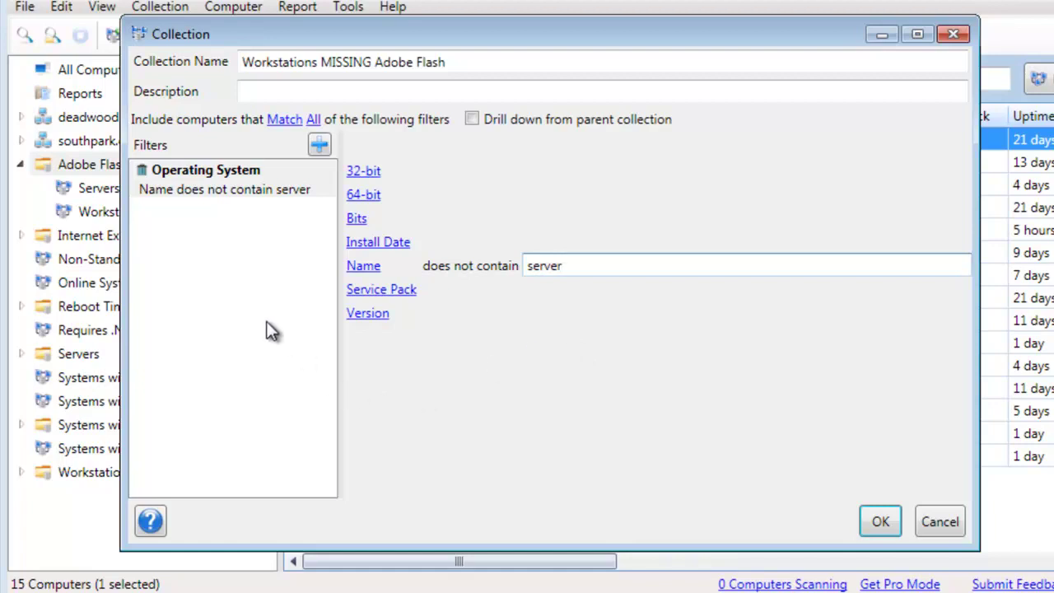
# Add a Collection filter requiring computers not be members of Systems with Adobe Flash.
pyautogui.click(319, 147)
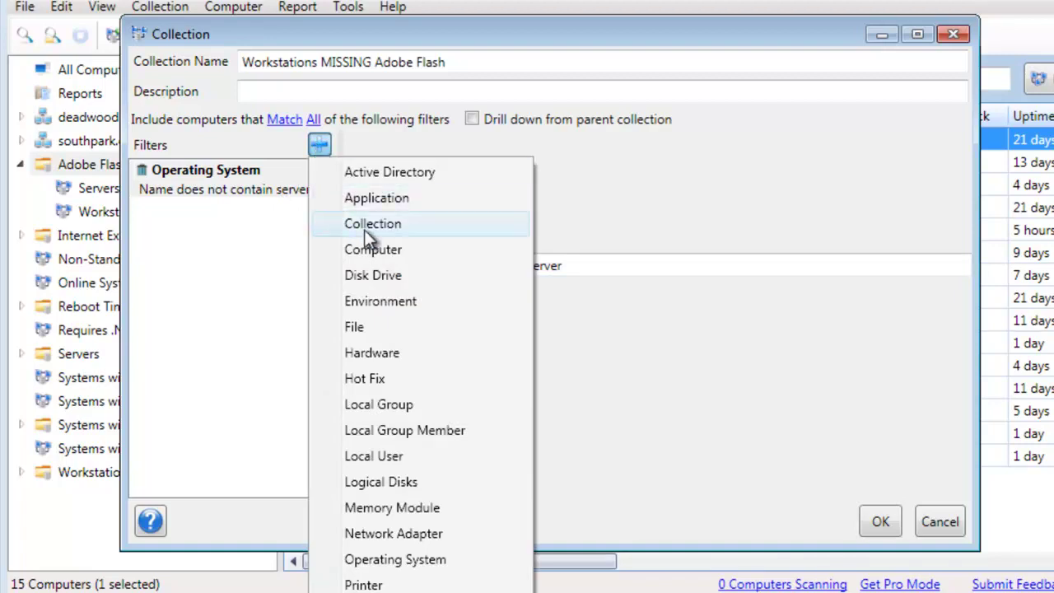
pyautogui.click(372, 224)
pyautogui.click(208, 207)
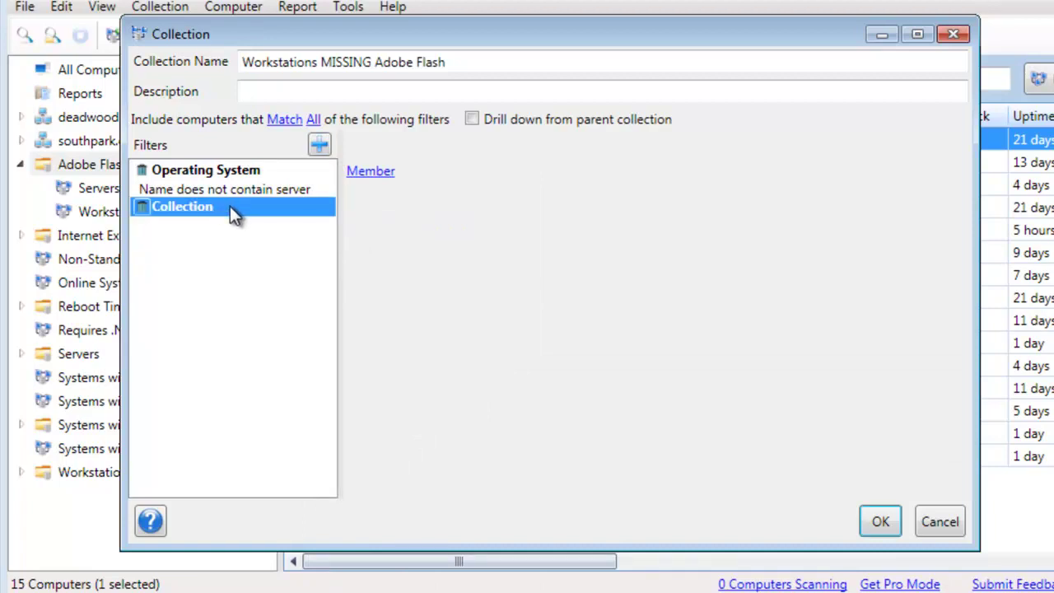
pyautogui.click(362, 173)
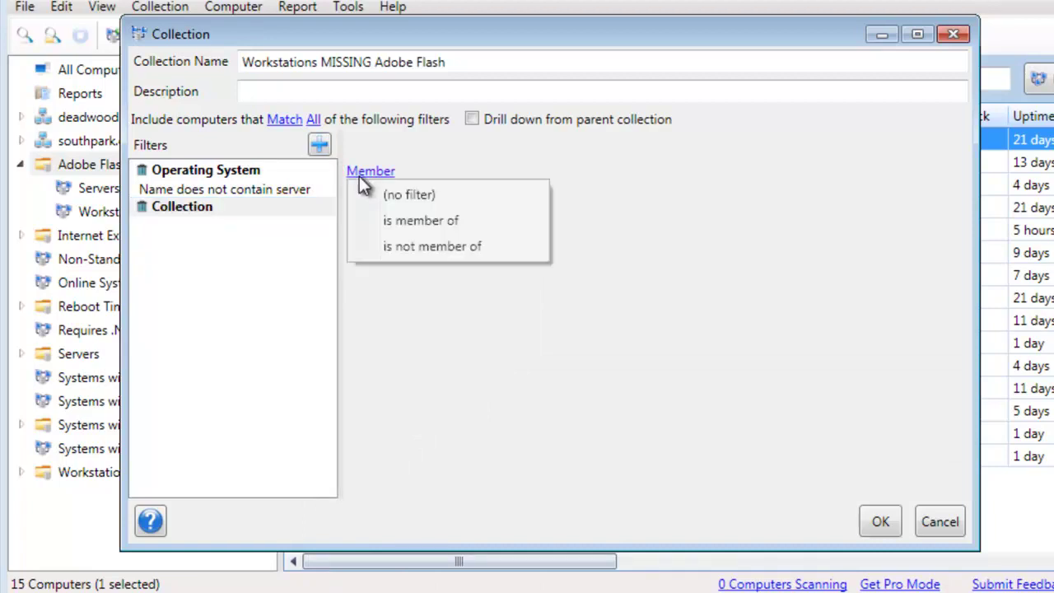
pyautogui.click(387, 245)
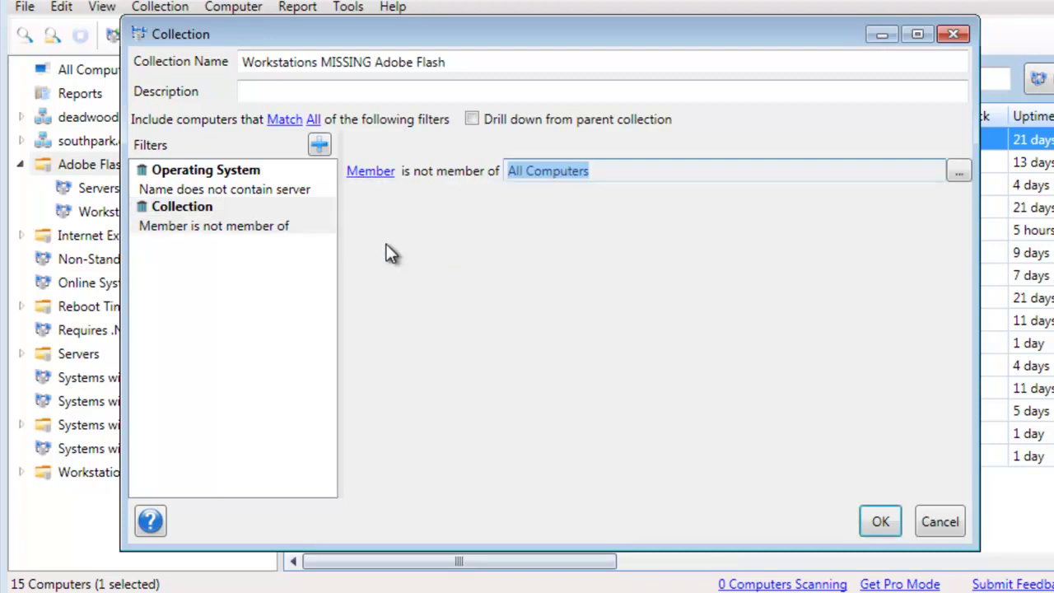
pyautogui.click(960, 173)
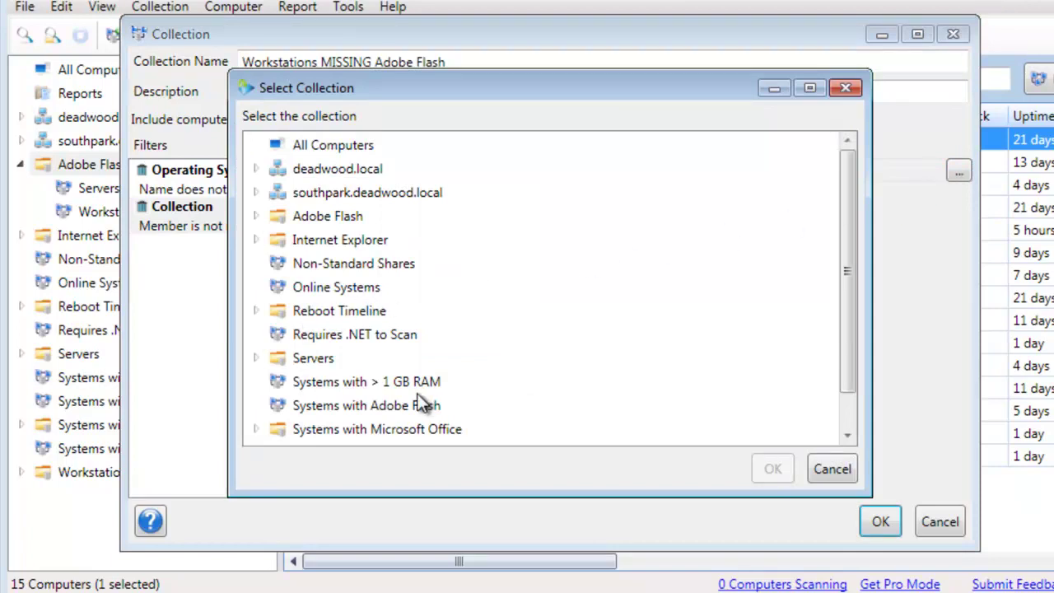
pyautogui.click(335, 405)
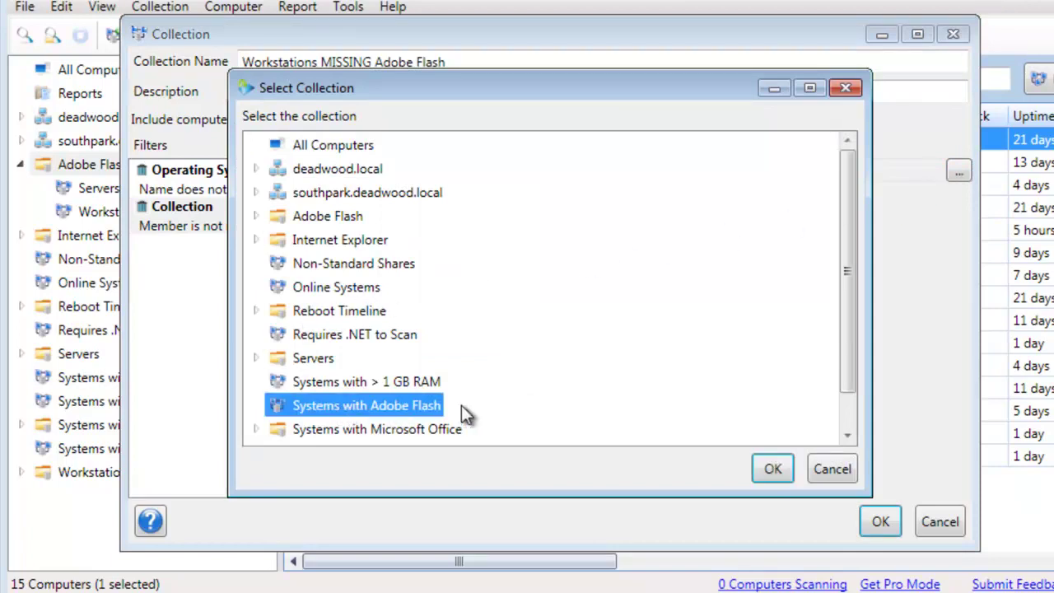
pyautogui.click(753, 479)
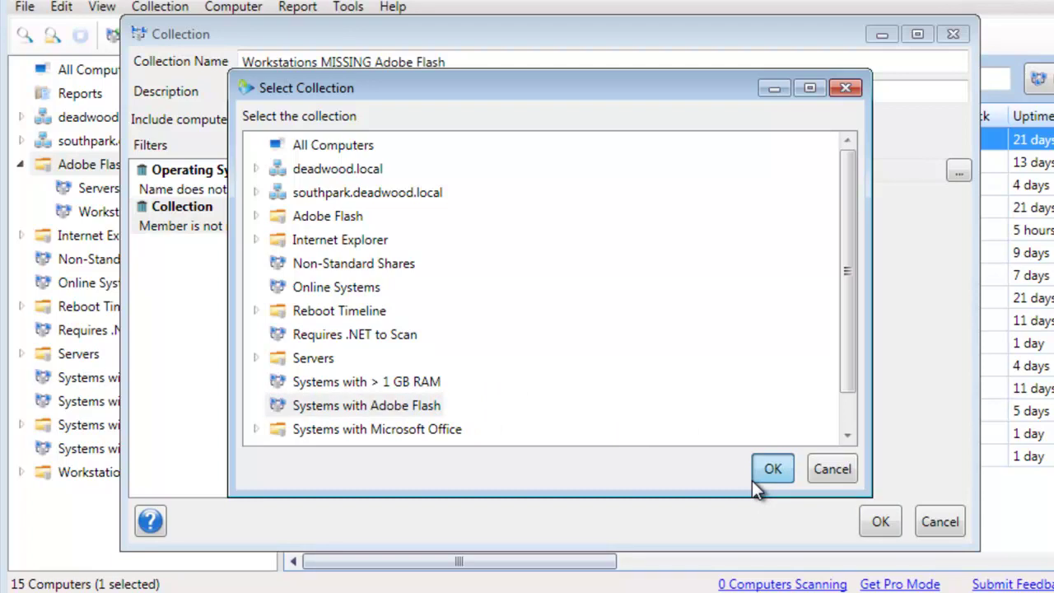
pyautogui.click(752, 480)
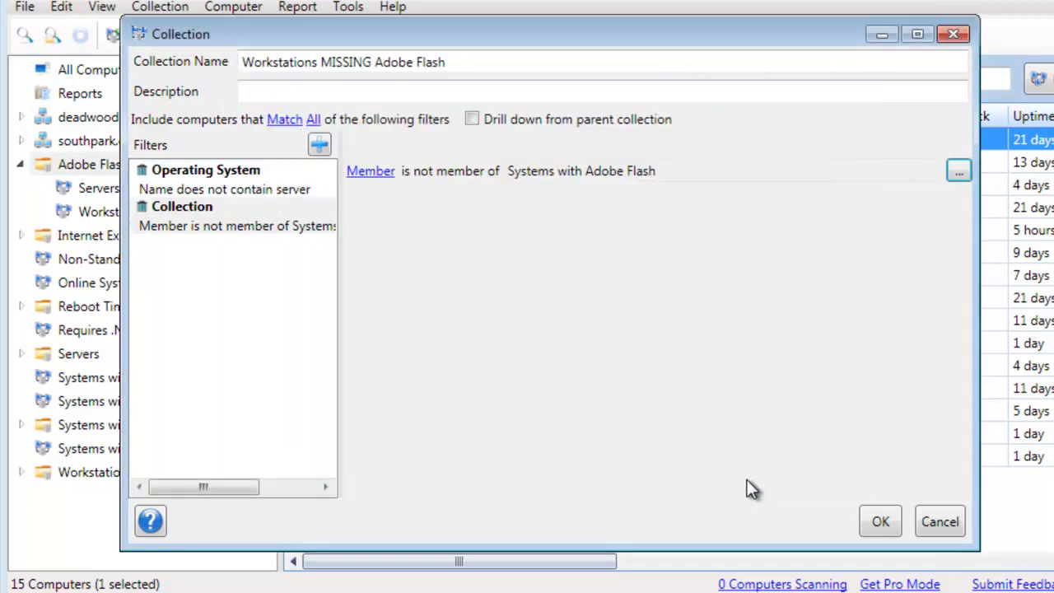
# Review both filters and save the Workstations MISSING Adobe Flash collection.
pyautogui.click(210, 196)
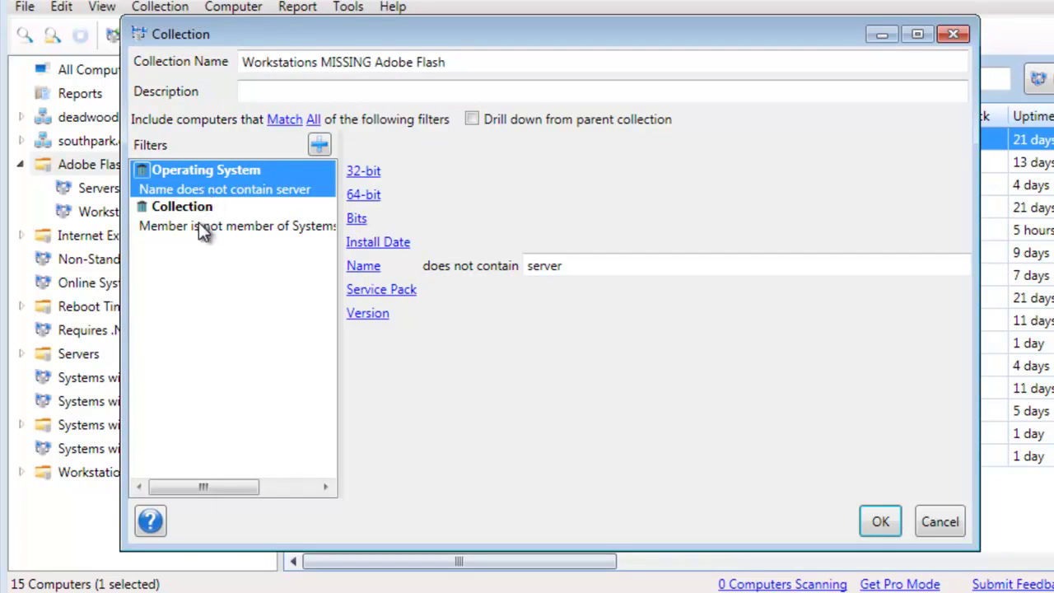
pyautogui.click(198, 222)
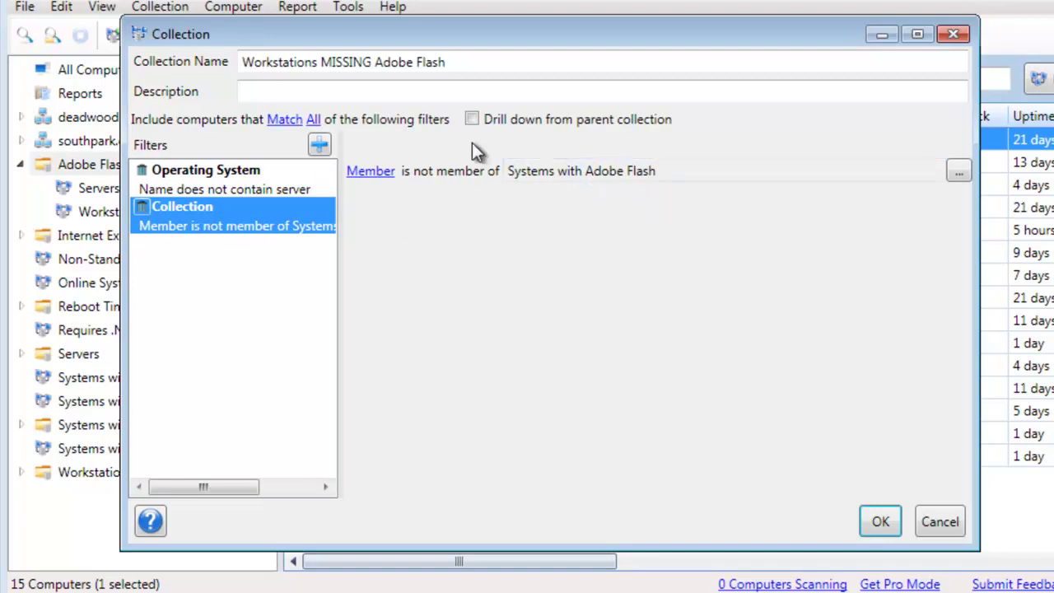
pyautogui.click(877, 528)
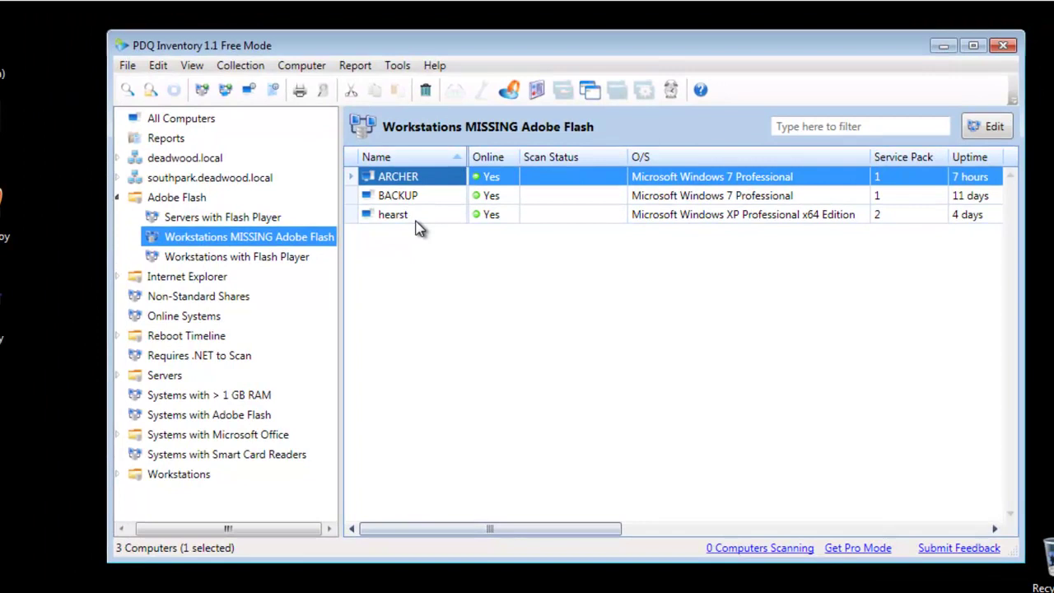
pyautogui.doubleClick(413, 178)
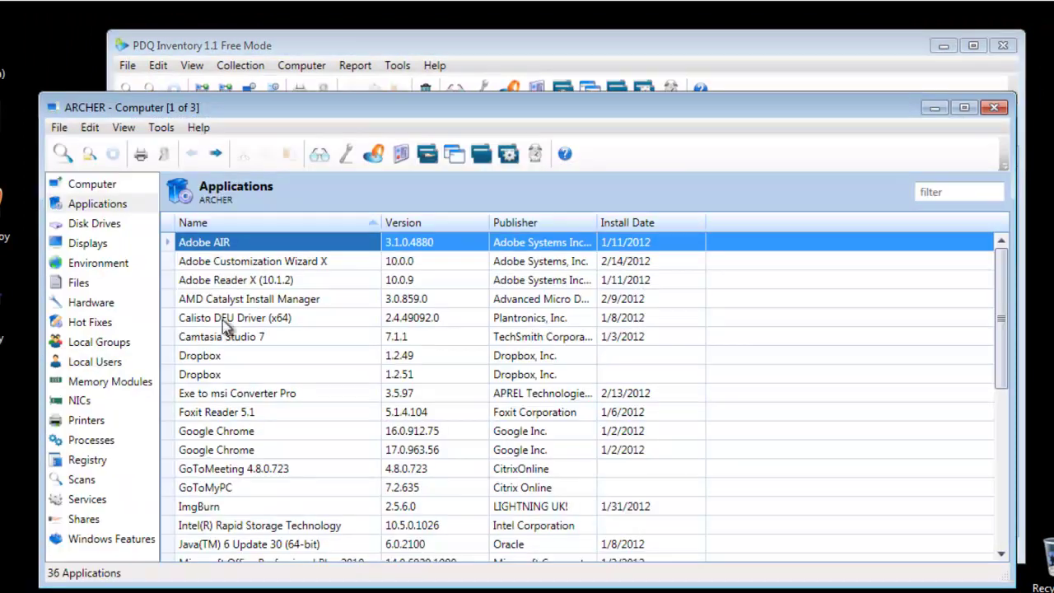
pyautogui.click(996, 109)
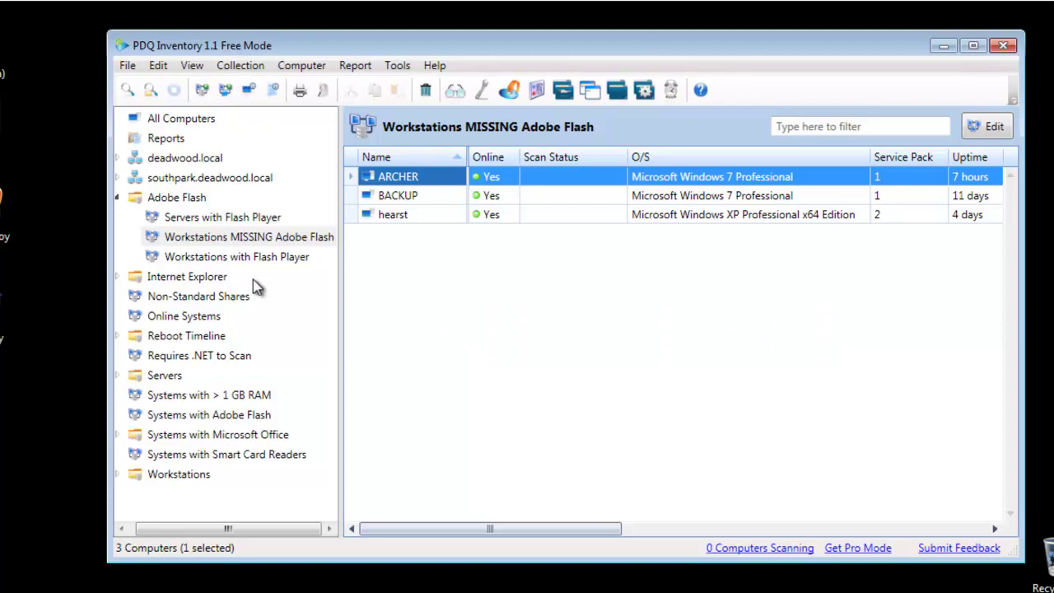
# Start a new dynamic collection under Adobe Flash named 'Workstations missing Flash Part 2'.
pyautogui.rightClick(173, 201)
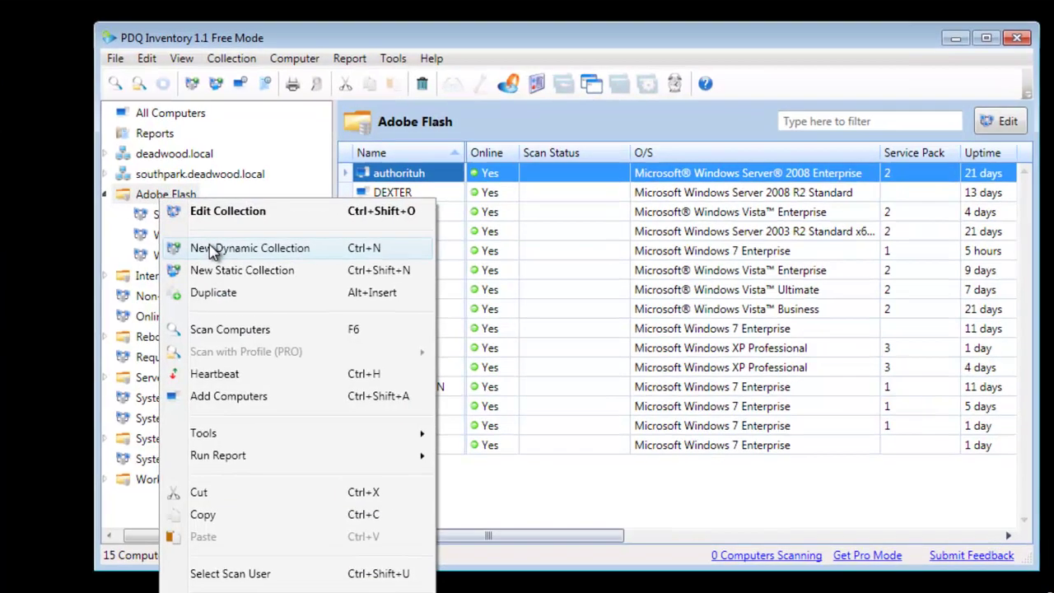
pyautogui.click(217, 248)
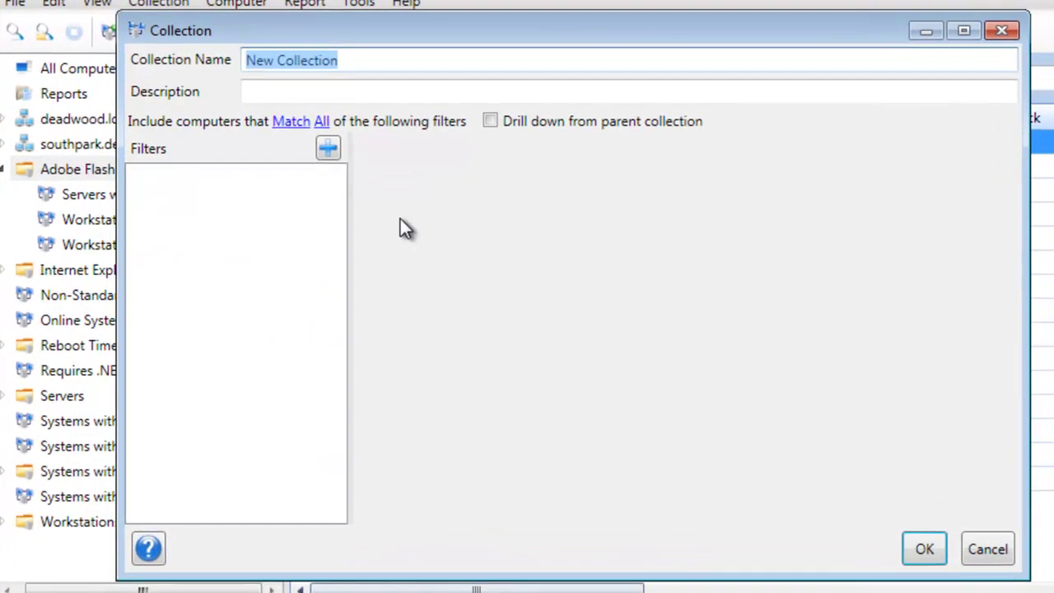
pyautogui.write('Workstatoins')
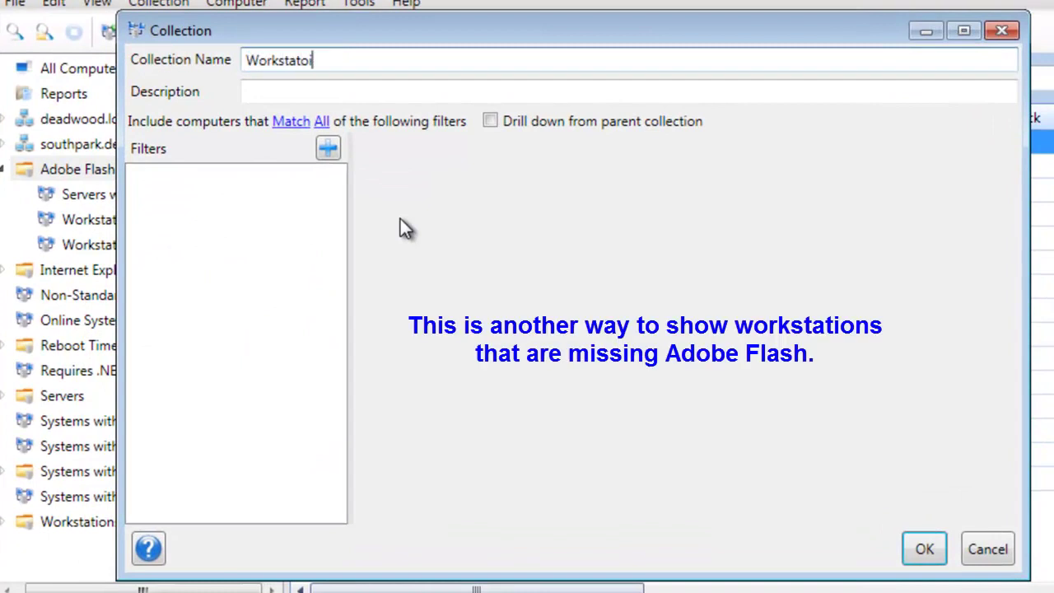
pyautogui.press('BackSpace')
pyautogui.press('BackSpace')
pyautogui.press('BackSpace')
pyautogui.press('BackSpace')
pyautogui.press('BackSpace')
pyautogui.write('ions missing Flash')
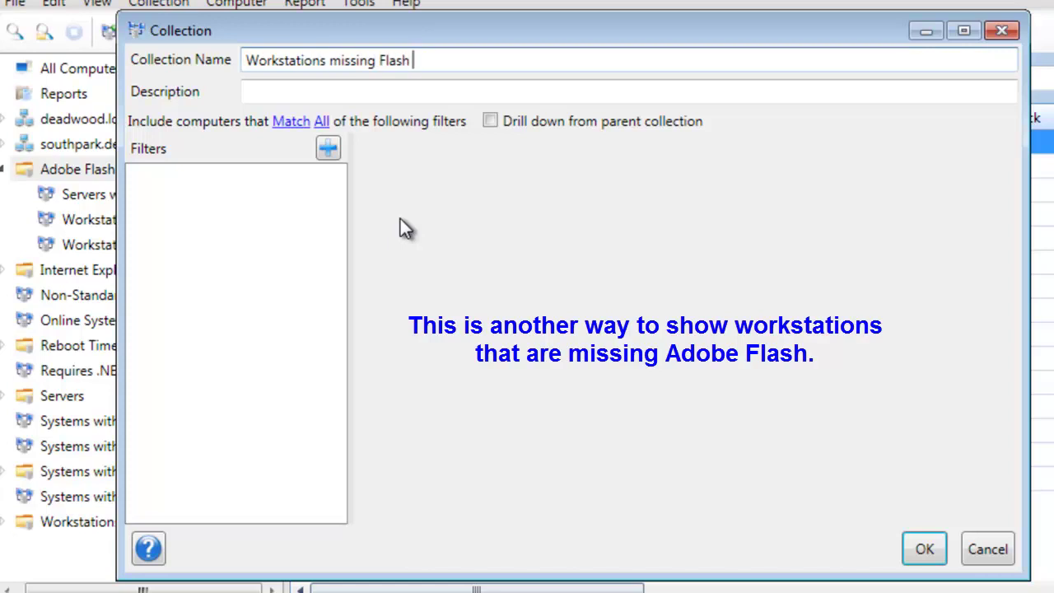
pyautogui.write(' Part 2')
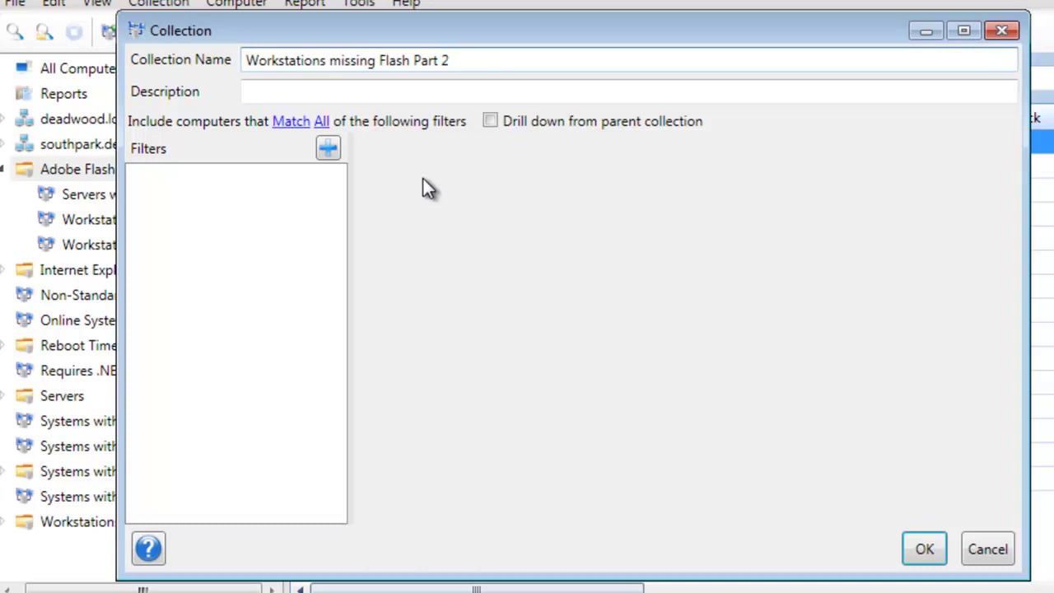
# Add an Operating System filter Name contains 'server'.
pyautogui.click(332, 154)
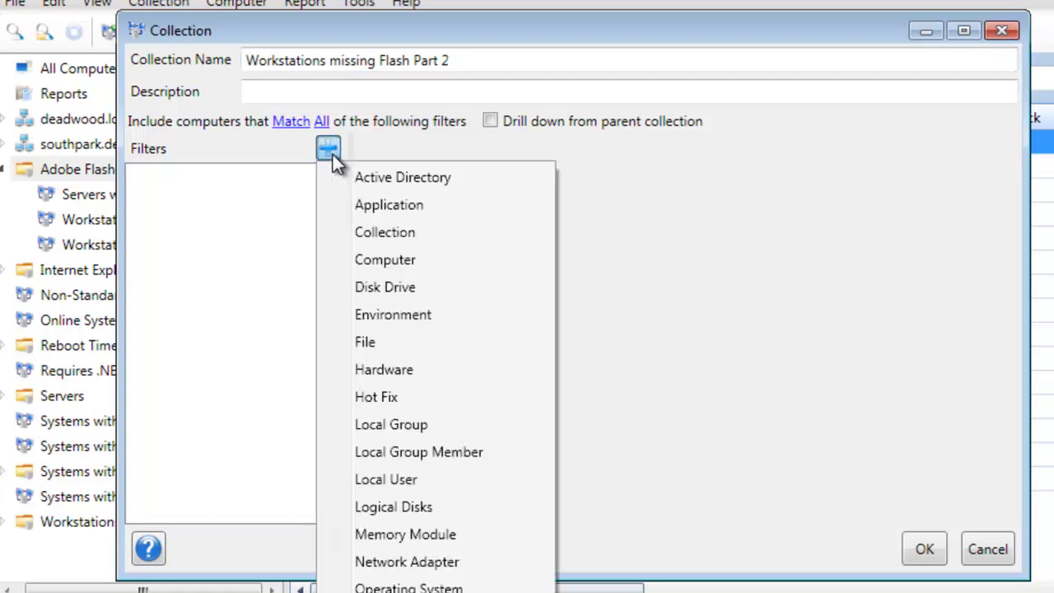
pyautogui.click(387, 588)
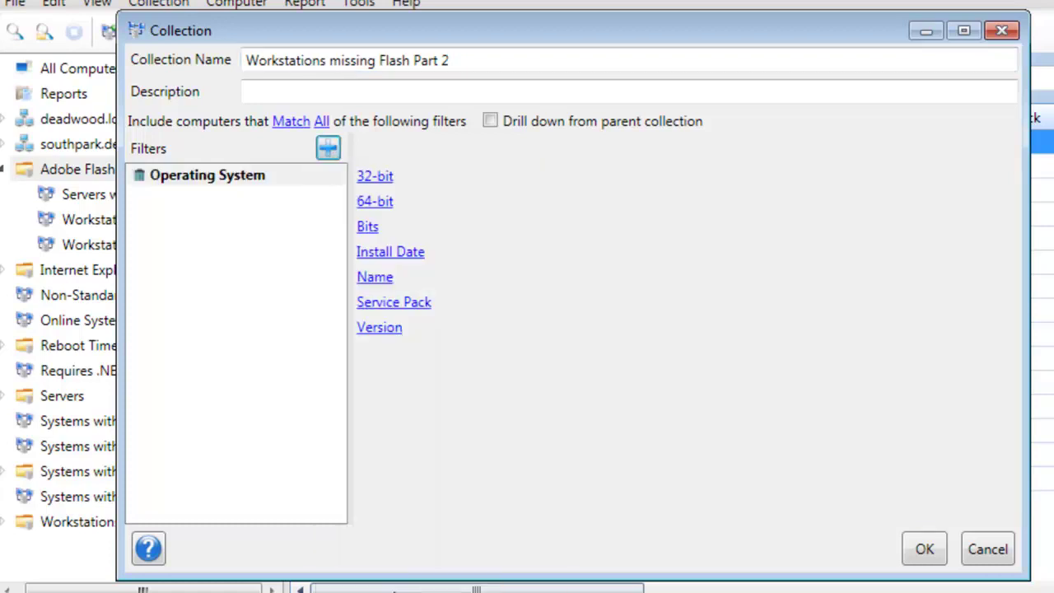
pyautogui.click(374, 279)
pyautogui.click(442, 333)
pyautogui.write('server')
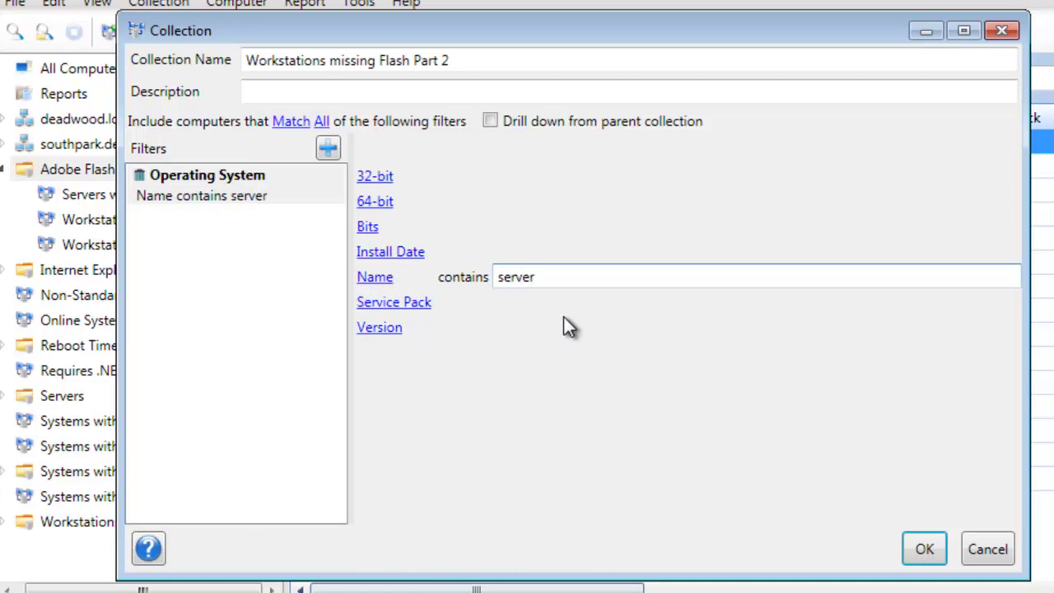
# Add an Application filter Name contains 'Adobe Flash' and save the collection.
pyautogui.click(328, 149)
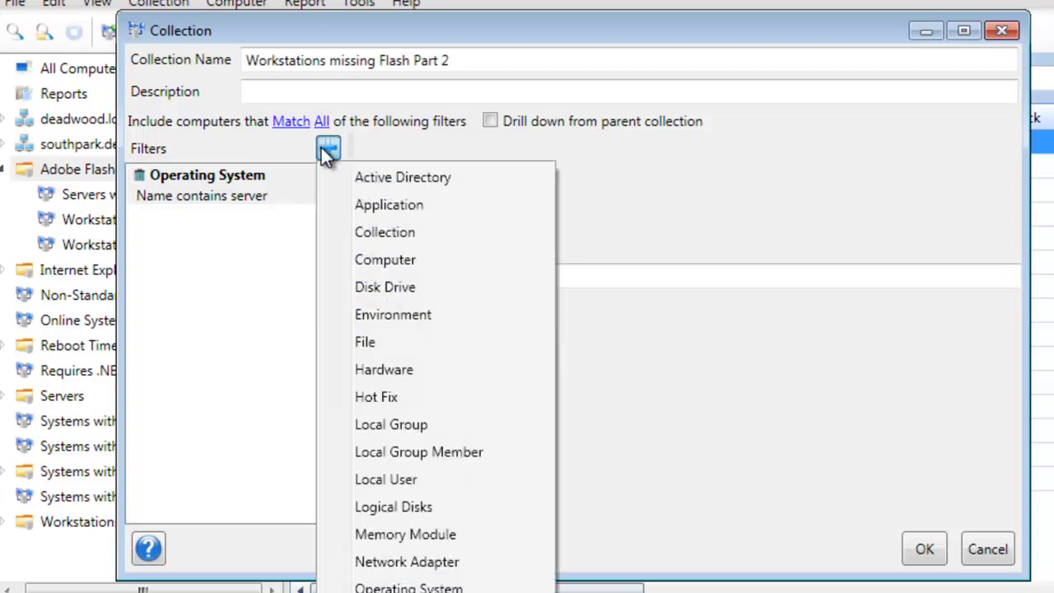
pyautogui.click(388, 208)
pyautogui.click(378, 176)
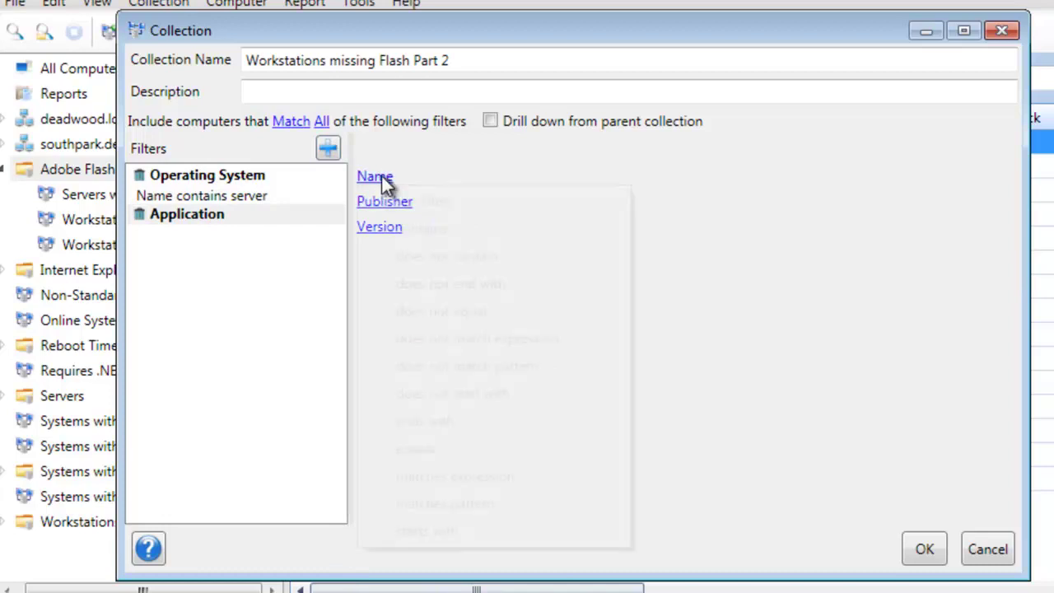
pyautogui.click(412, 229)
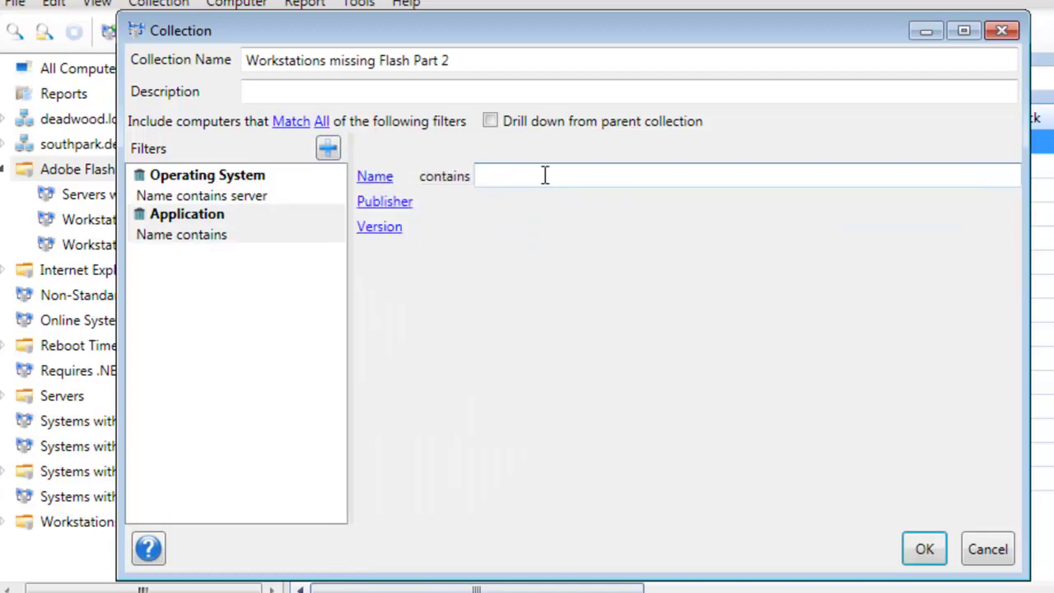
pyautogui.write('Adobe Flash')
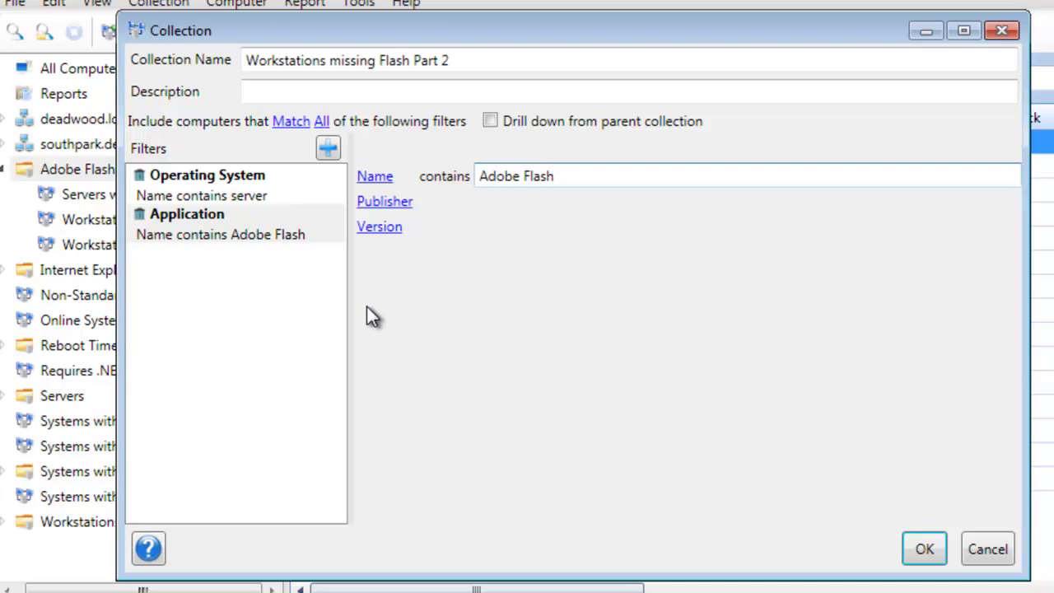
pyautogui.click(941, 551)
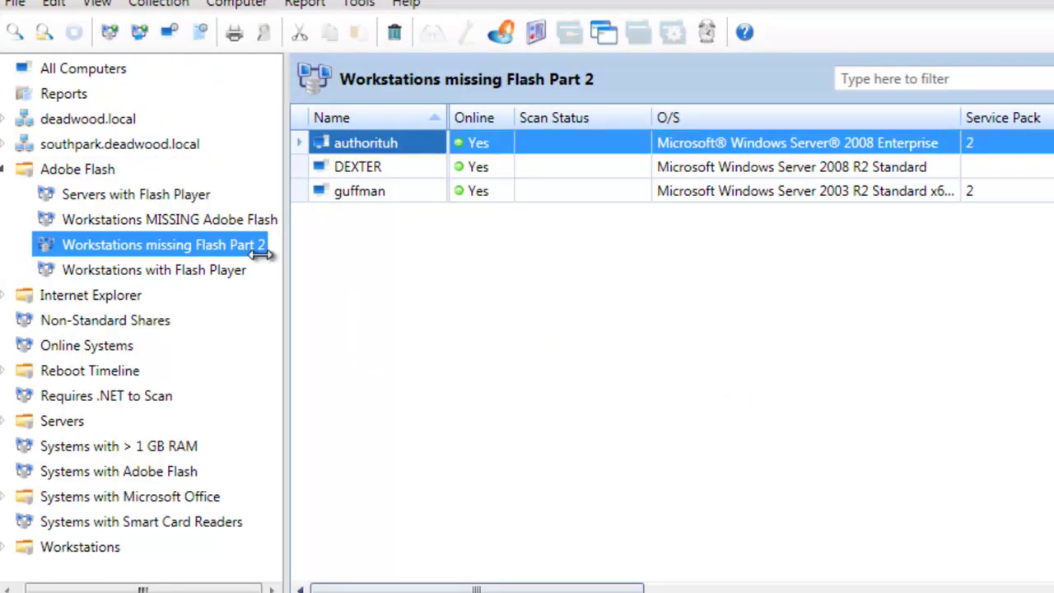
# Switch the Part 2 collection's rule from Match All to Don't Match Any and save.
pyautogui.rightClick(212, 242)
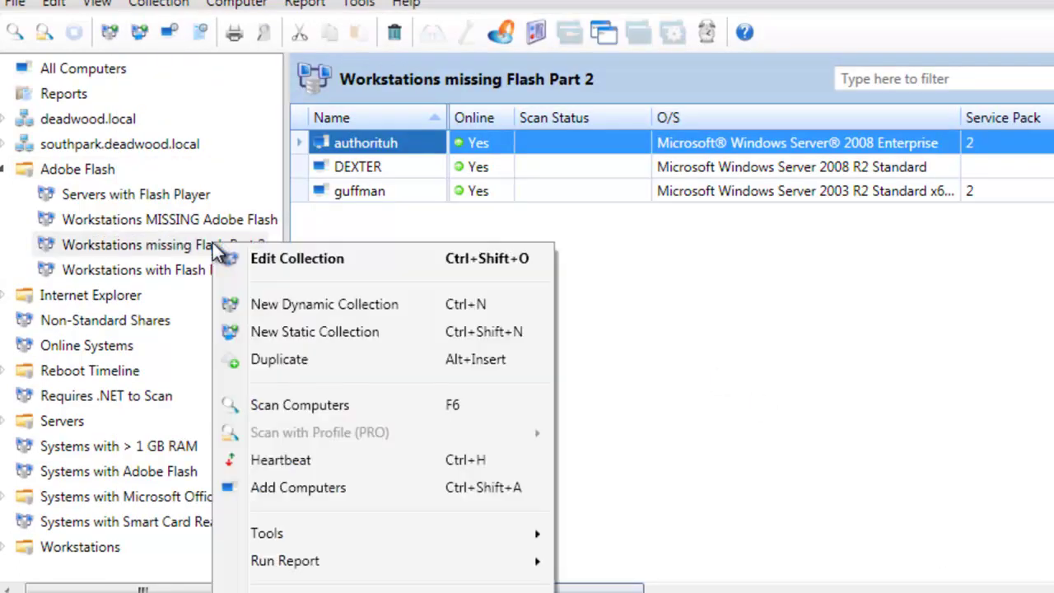
pyautogui.click(252, 261)
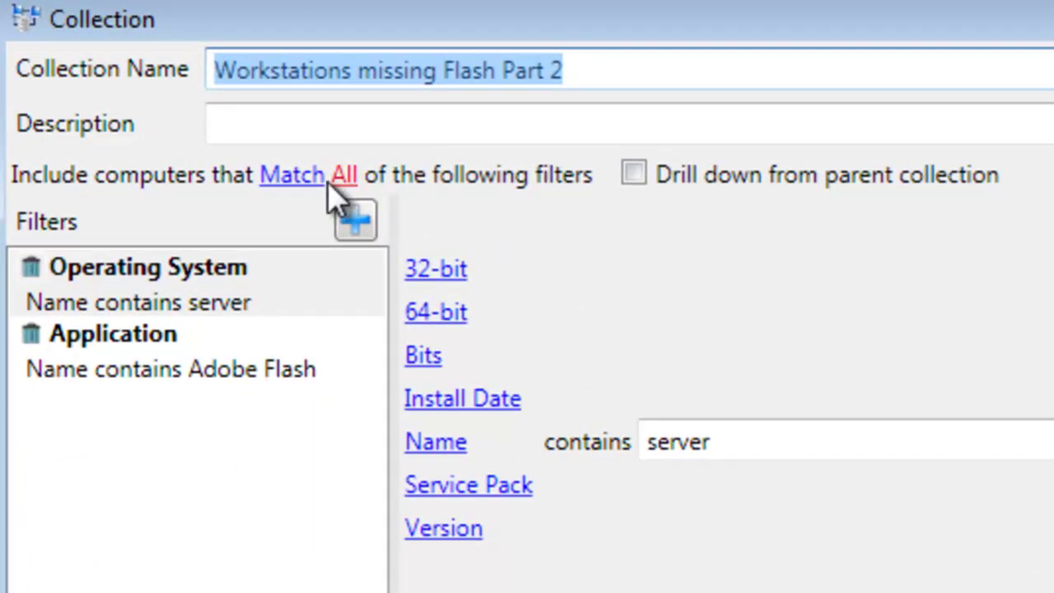
pyautogui.click(282, 194)
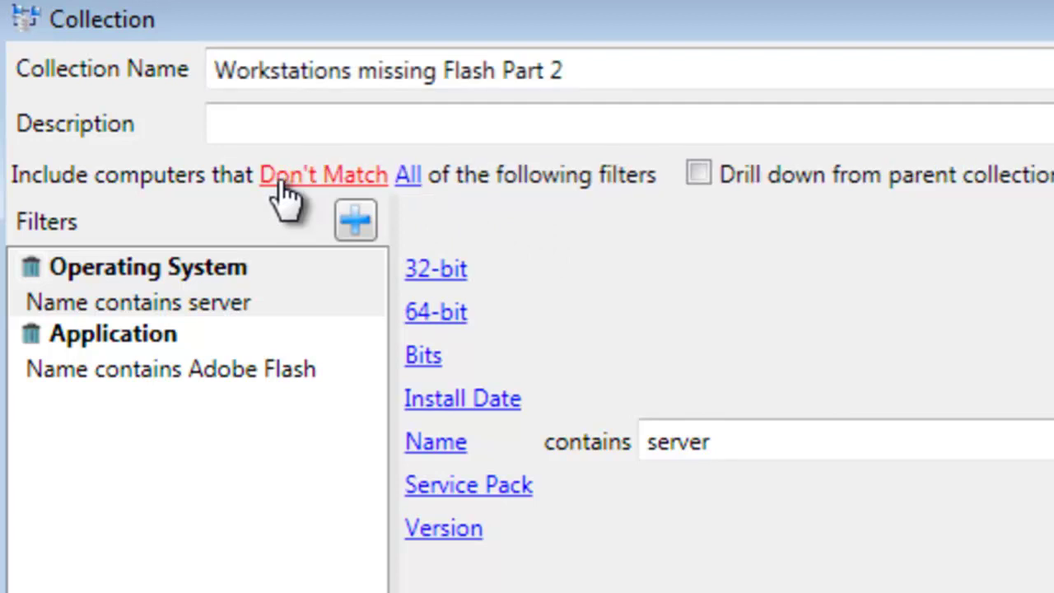
pyautogui.click(409, 196)
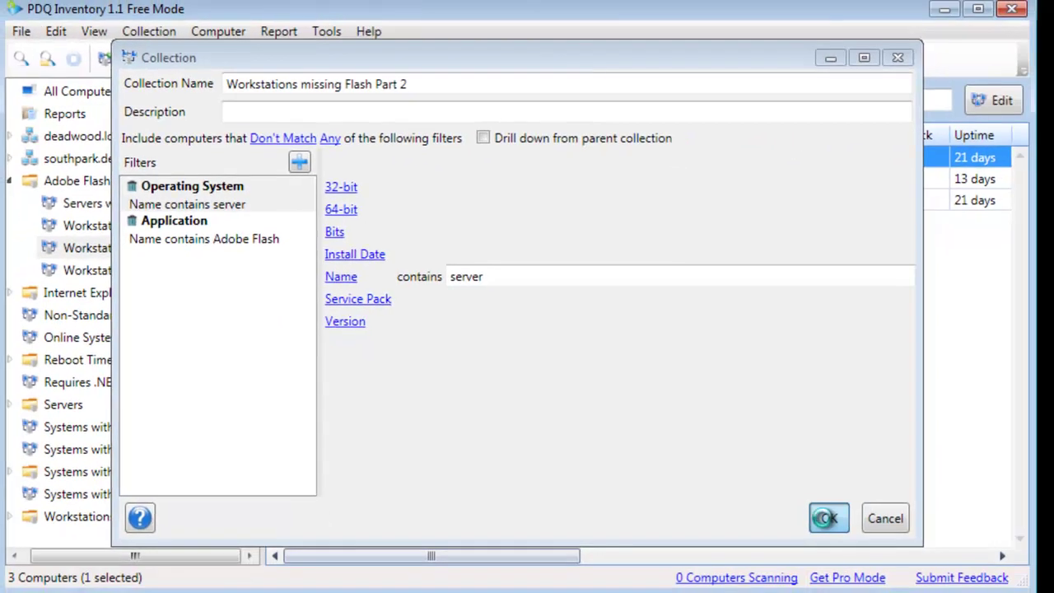
pyautogui.click(827, 518)
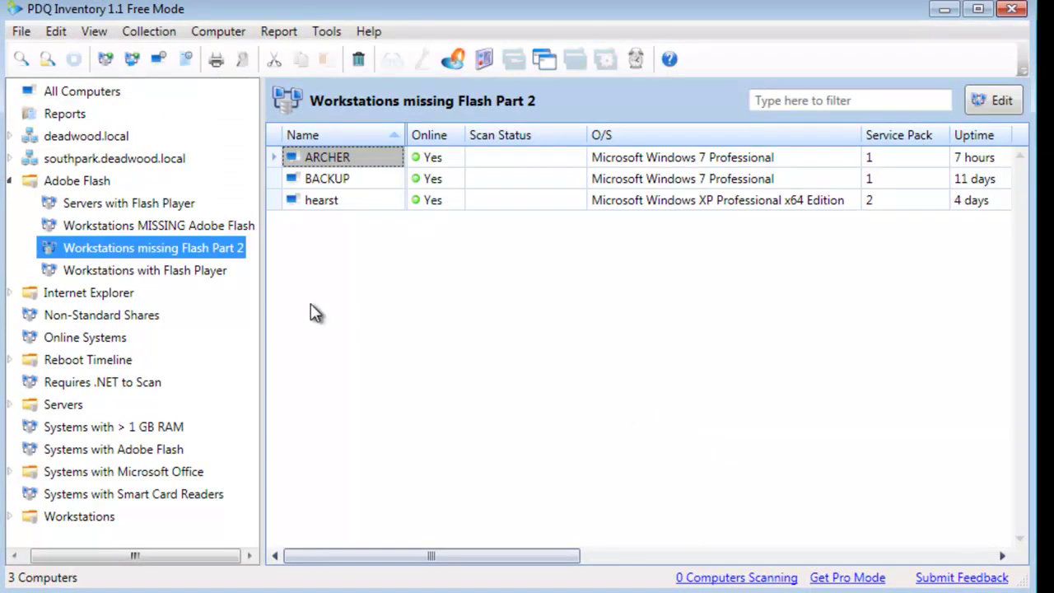
# View the Workstations MISSING Adobe Flash filters, then cancel without saving.
pyautogui.click(207, 231)
pyautogui.rightClick(206, 230)
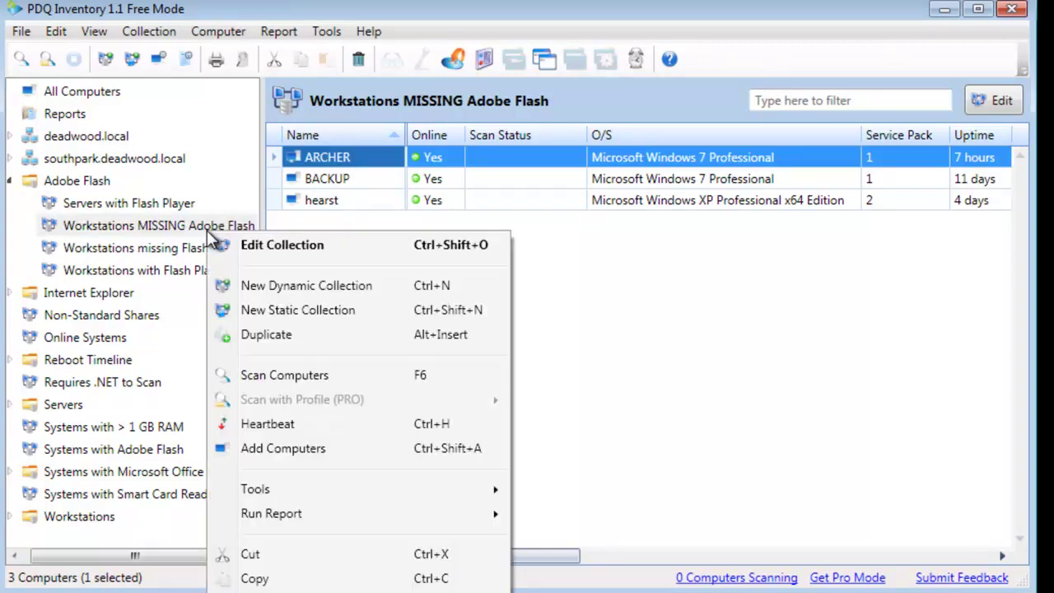
pyautogui.click(250, 246)
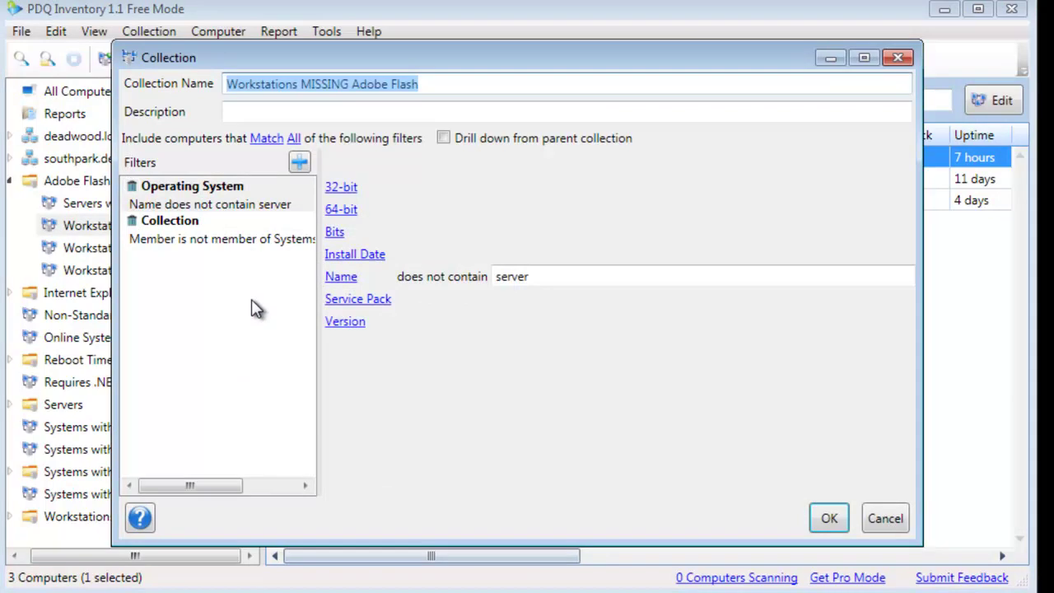
pyautogui.click(214, 250)
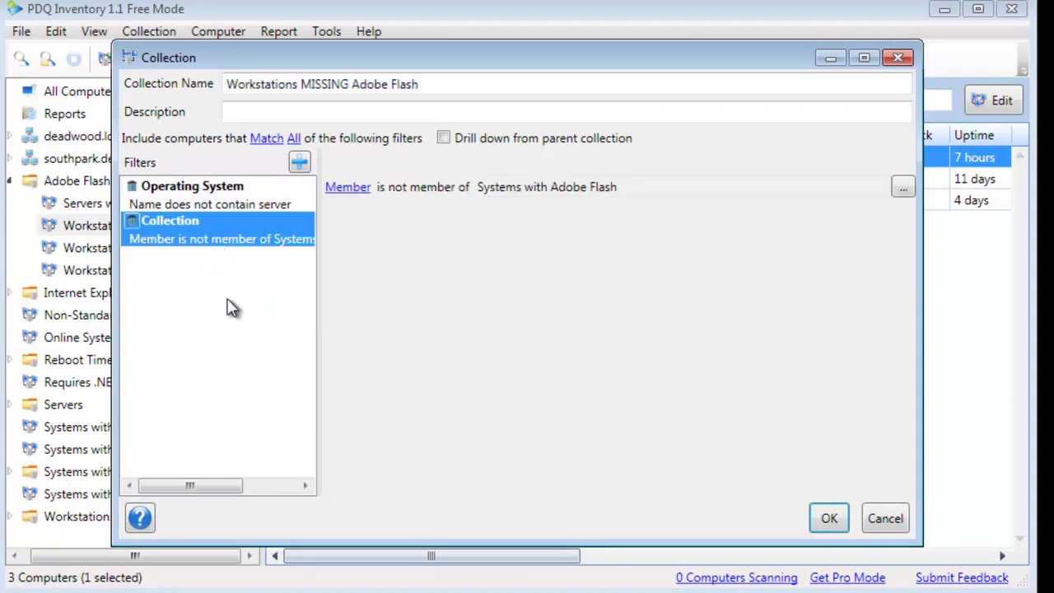
pyautogui.moveTo(221, 486); pyautogui.dragTo(141, 509)
pyautogui.click(900, 526)
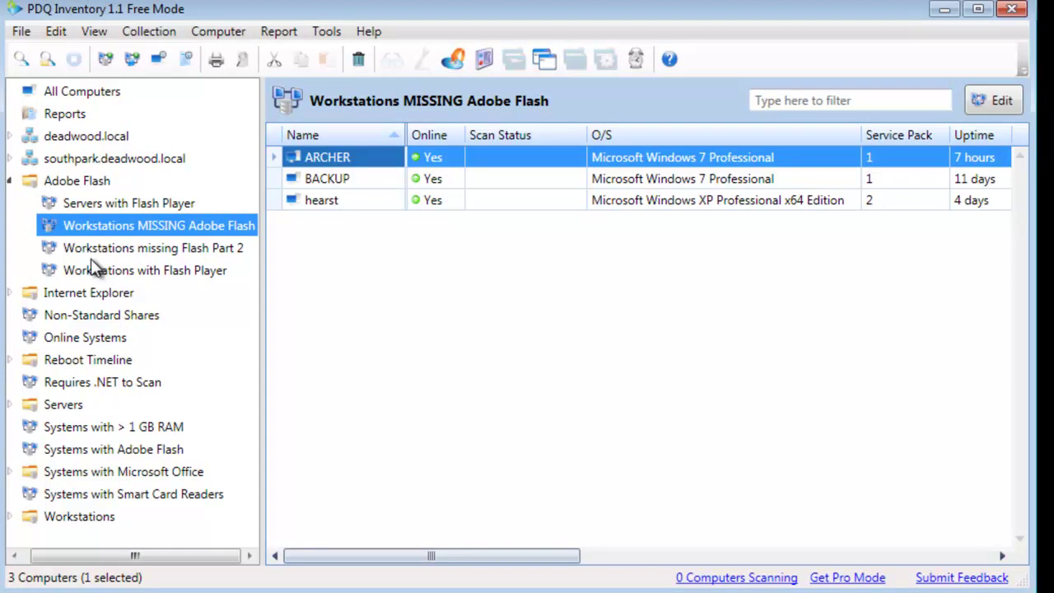
# Open Workstations missing Flash Part 2 for editing and review its OS and Application filters.
pyautogui.click(90, 248)
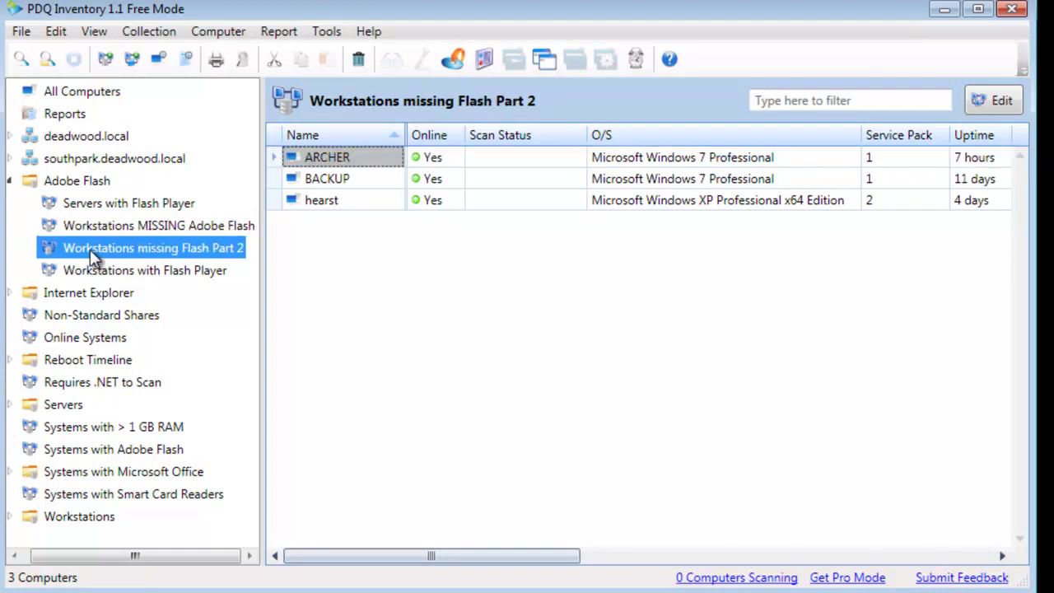
pyautogui.rightClick(90, 248)
pyautogui.click(132, 272)
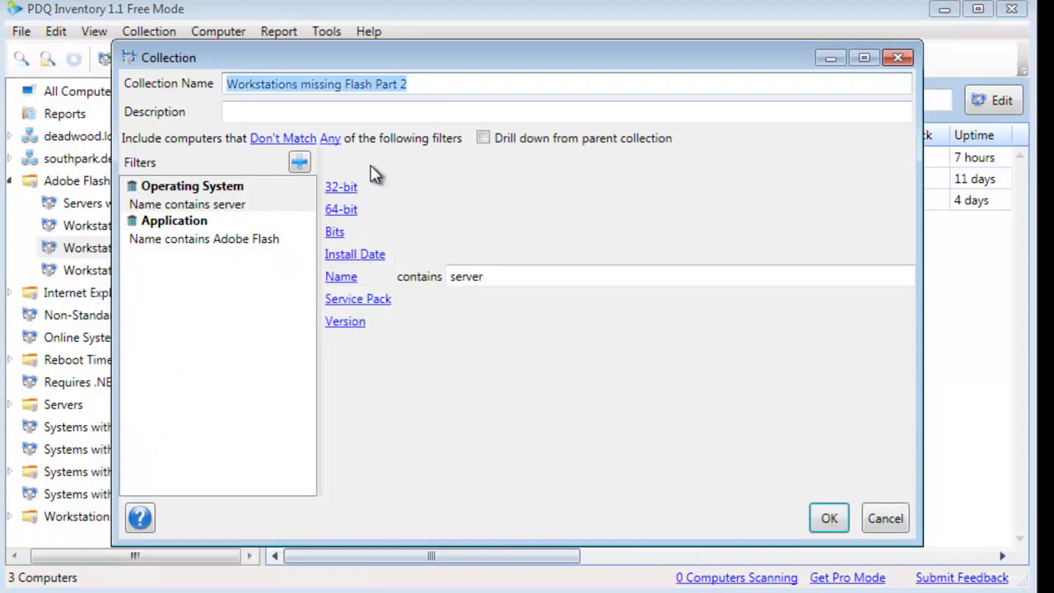
pyautogui.click(208, 196)
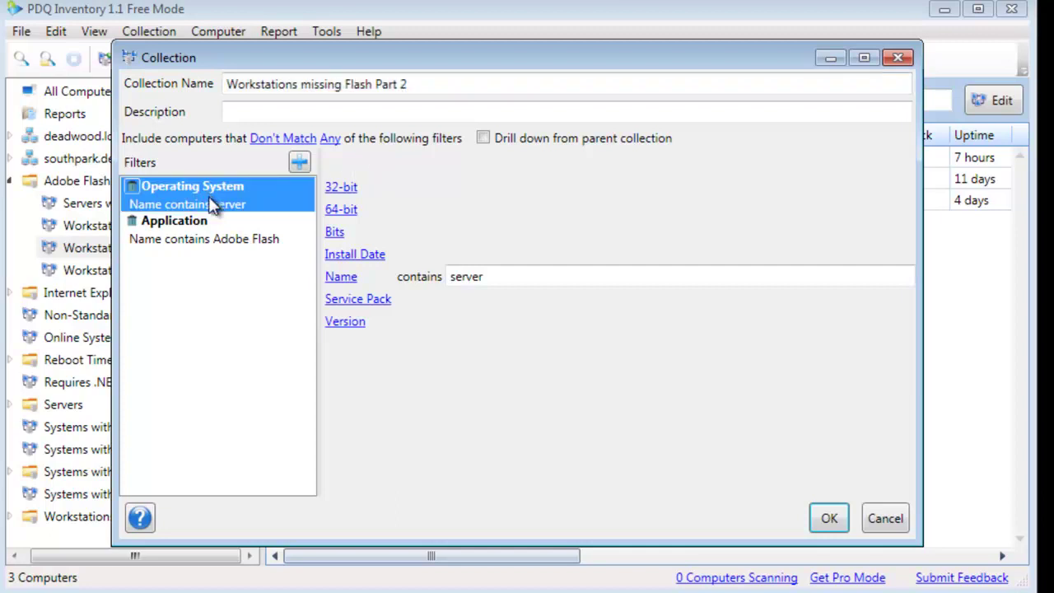
pyautogui.click(219, 239)
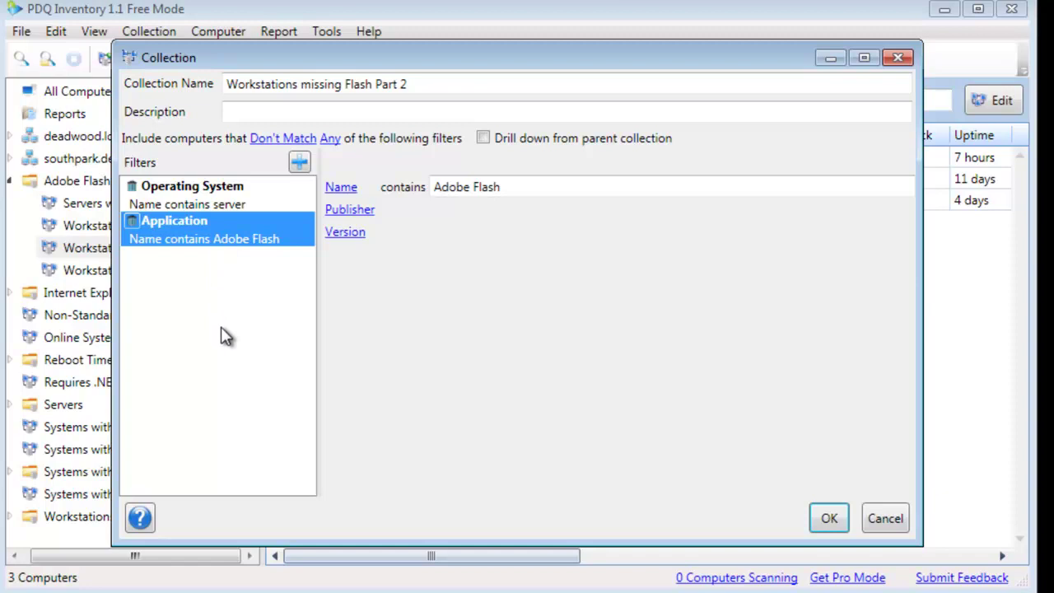